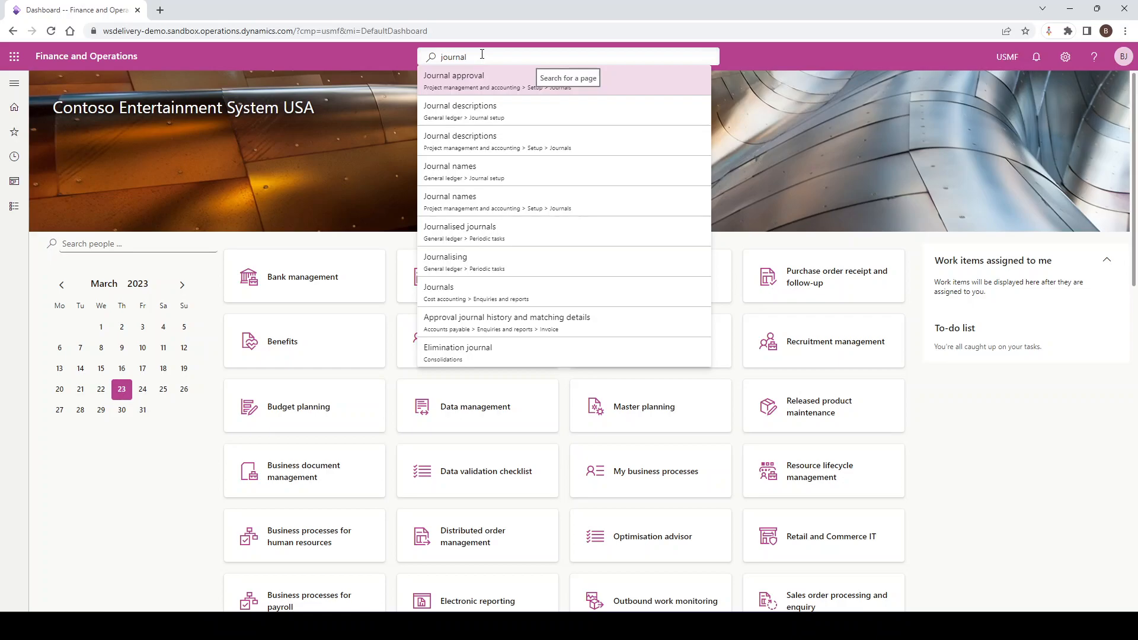
- Replace the page search term with "fixed" to look up fixed asset pages
key("BackSpace")
key("BackSpace")
key("BackSpace")
key("BackSpace")
key("BackSpace")
key("BackSpace")
key("BackSpace")
type("fixed")
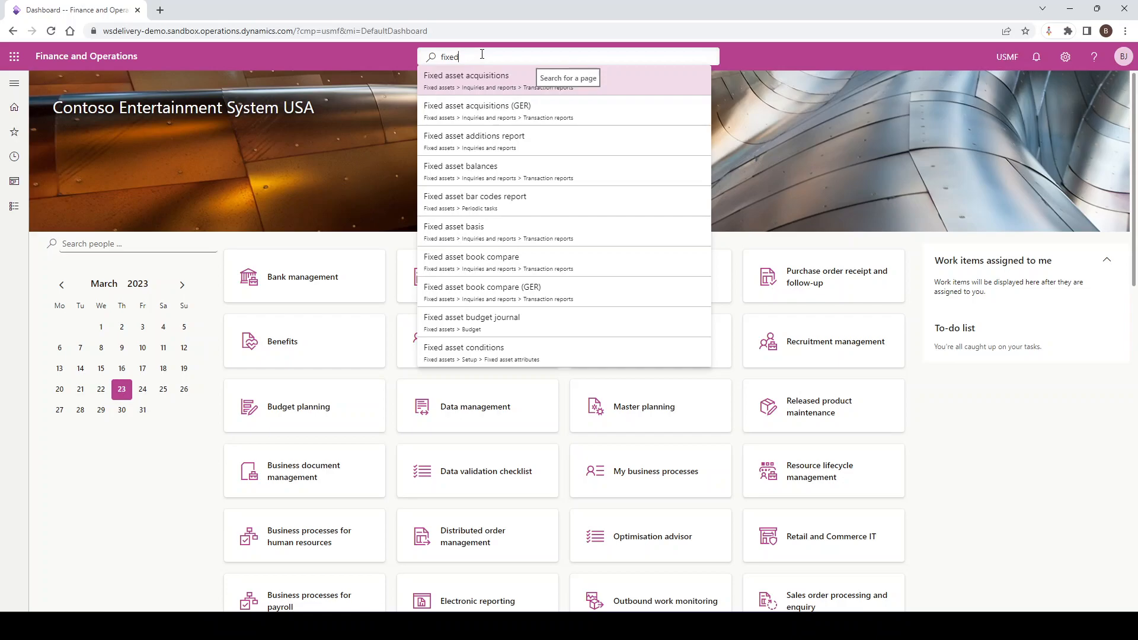
- Look over the Fixed assets pages in the module list, and open the All customers list from Accounts receivable
left_click(14, 207)
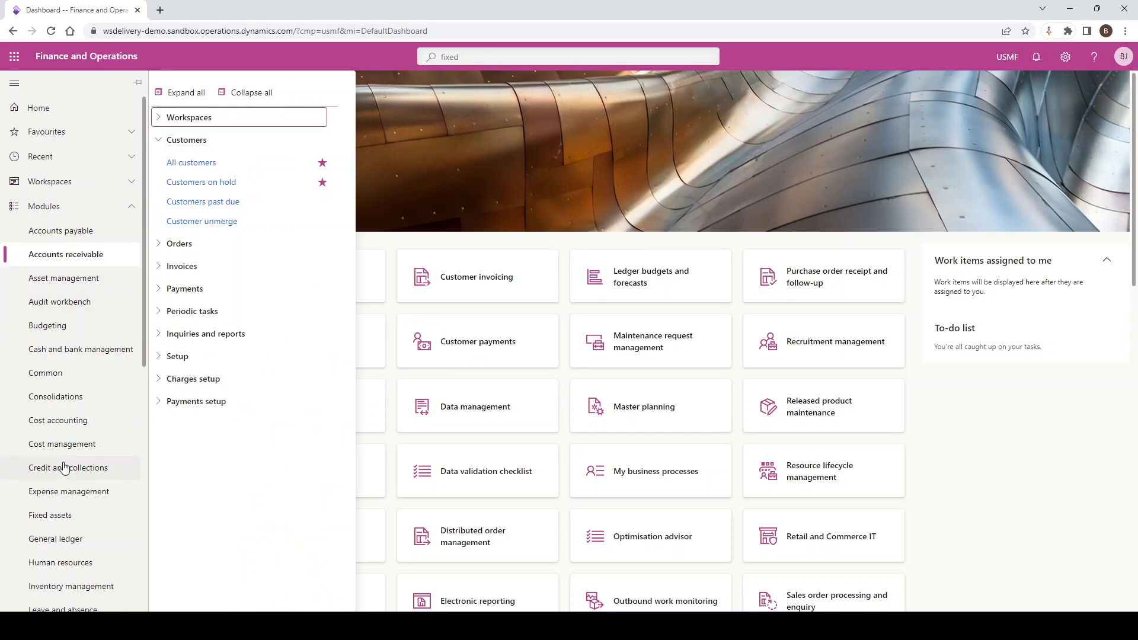
left_click(68, 526)
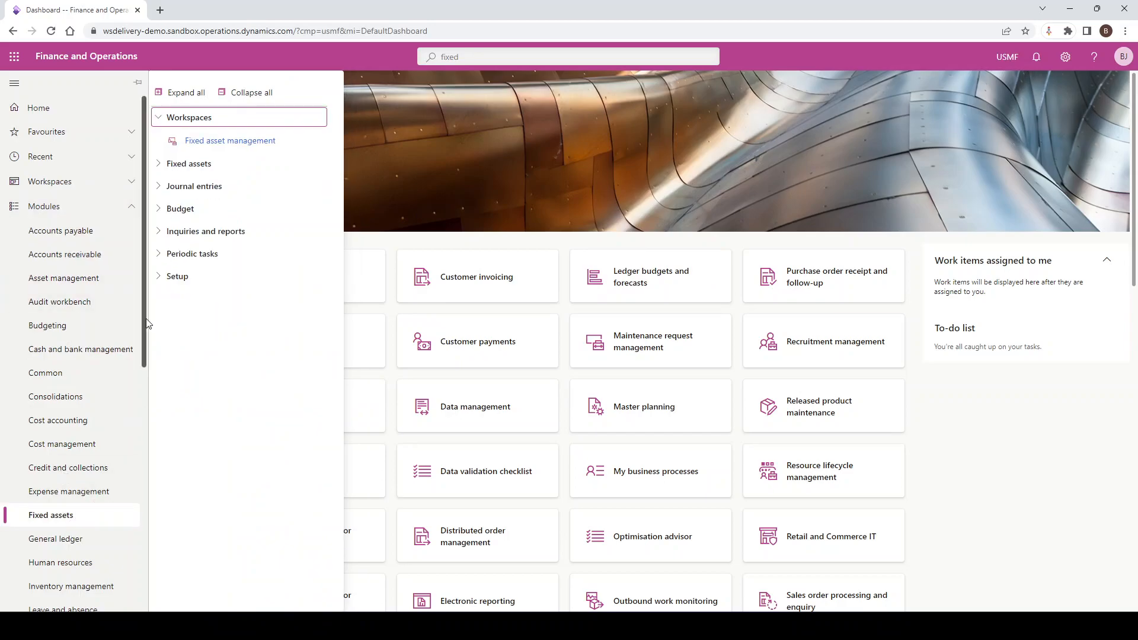
left_click(164, 170)
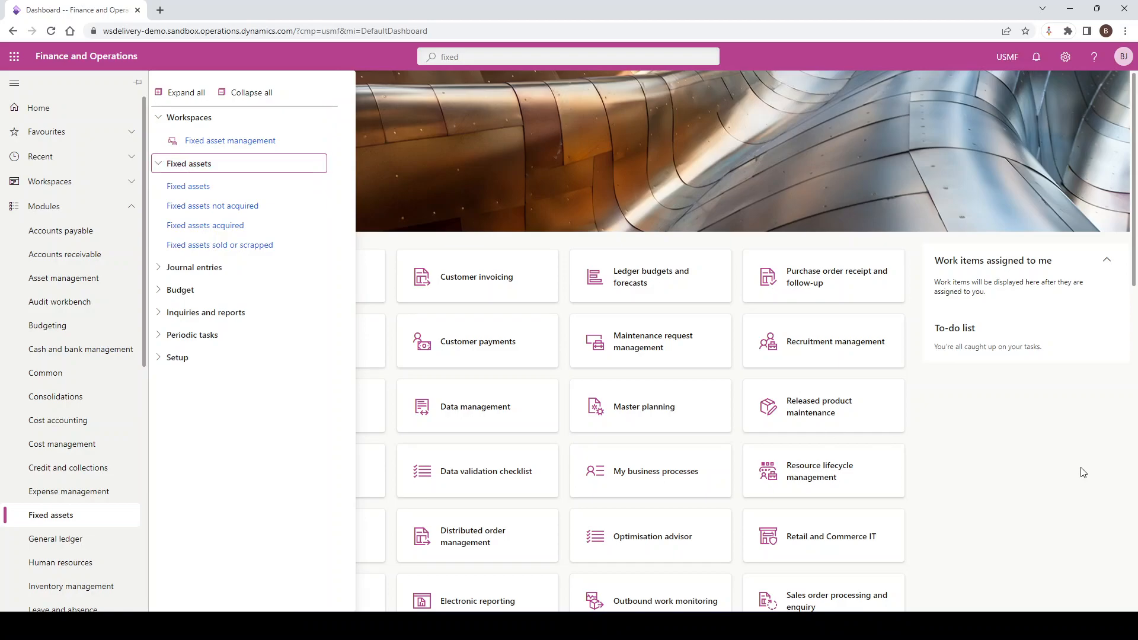
left_click(81, 255)
left_click(183, 172)
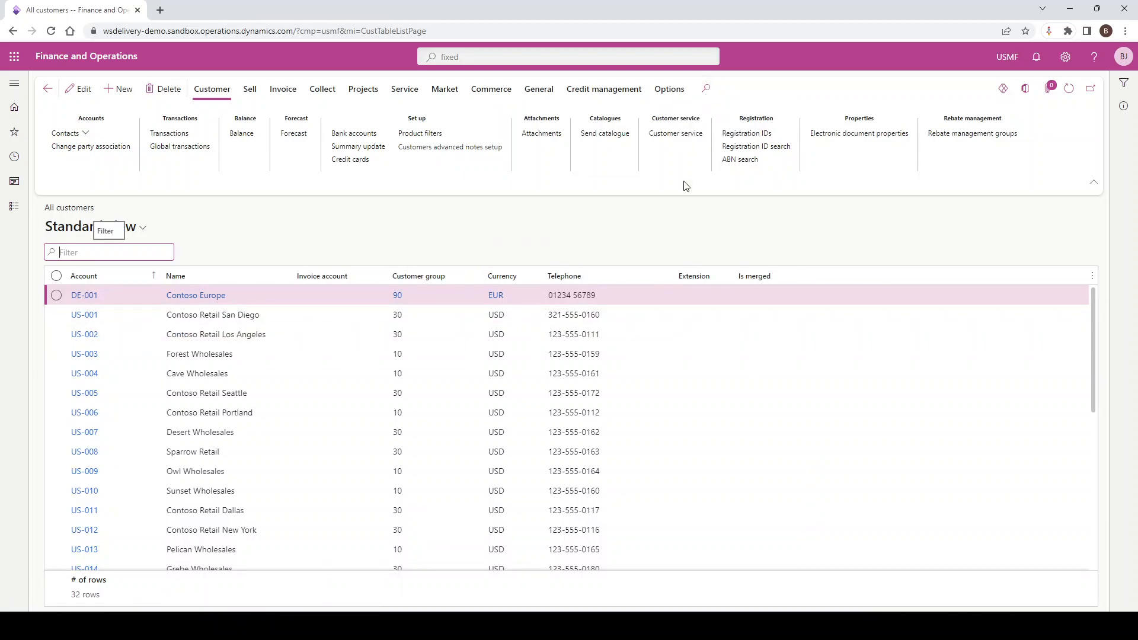
- Search the customer page's actions for "tax", and clear the search
left_click(705, 90)
type("tax")
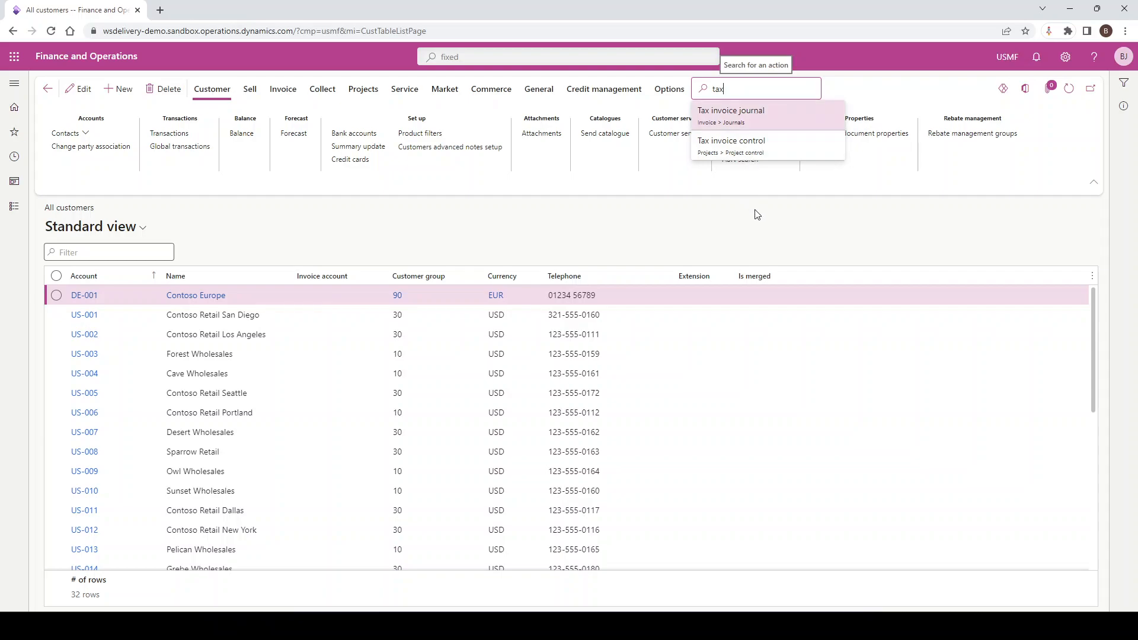
key("BackSpace")
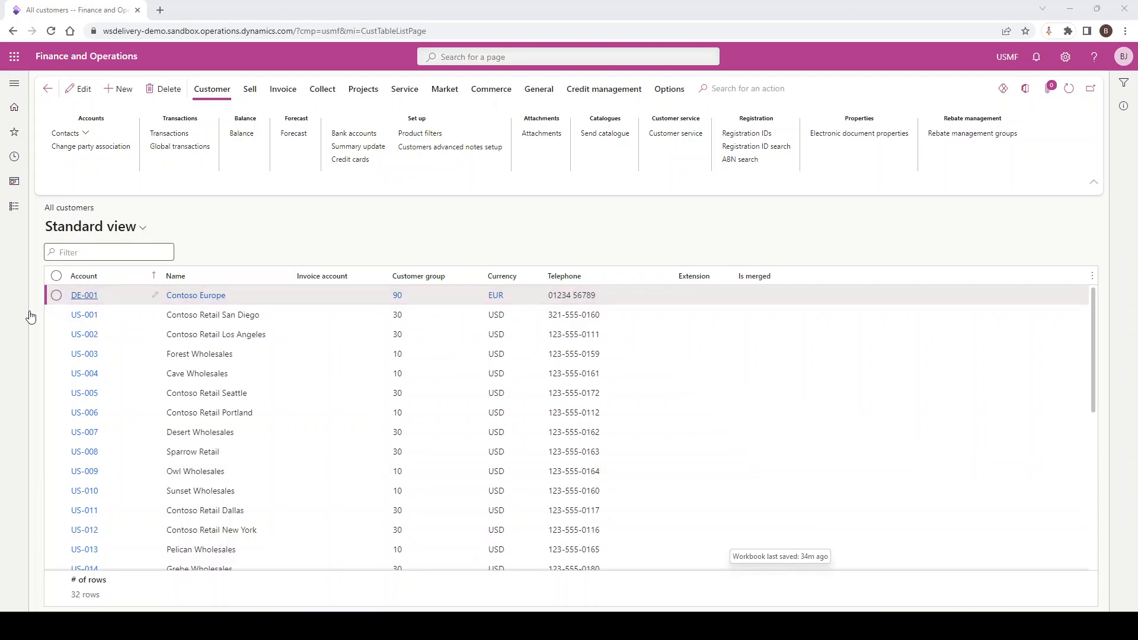
- Filter the customer list by Account using one customer's account number
left_click(95, 252)
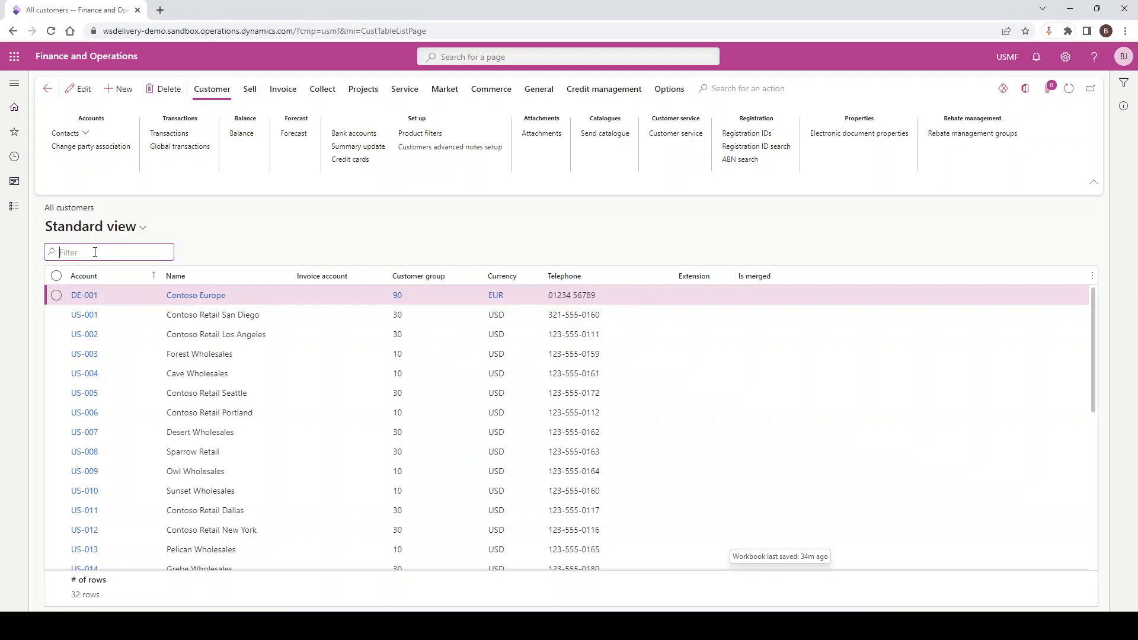
type("contoso")
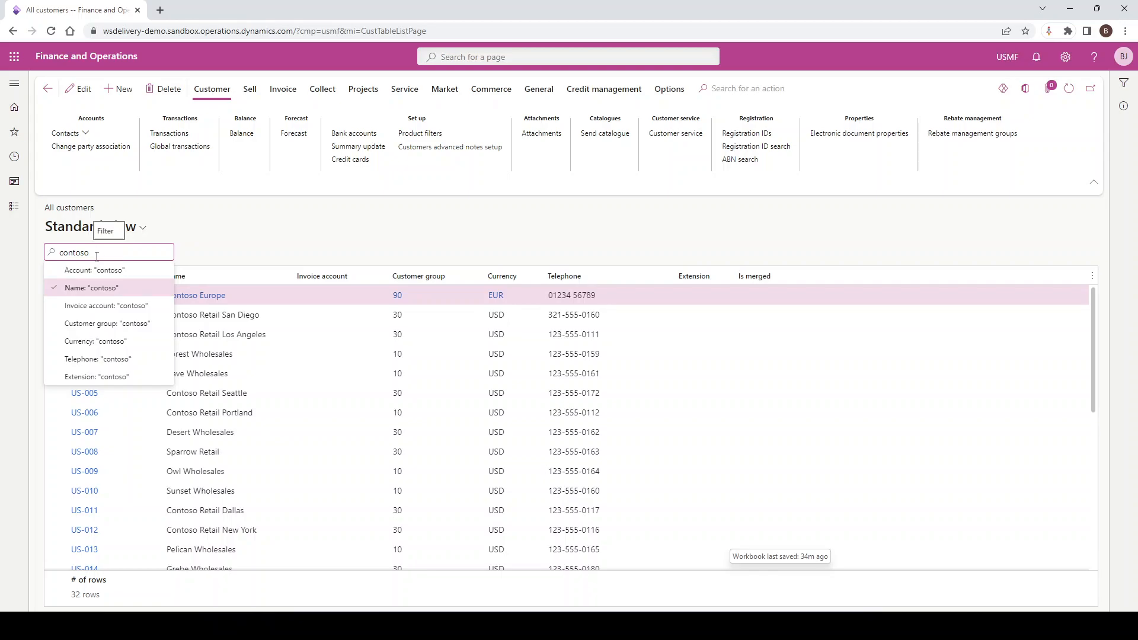
left_click_drag(98, 252, 45, 252)
type("US-005")
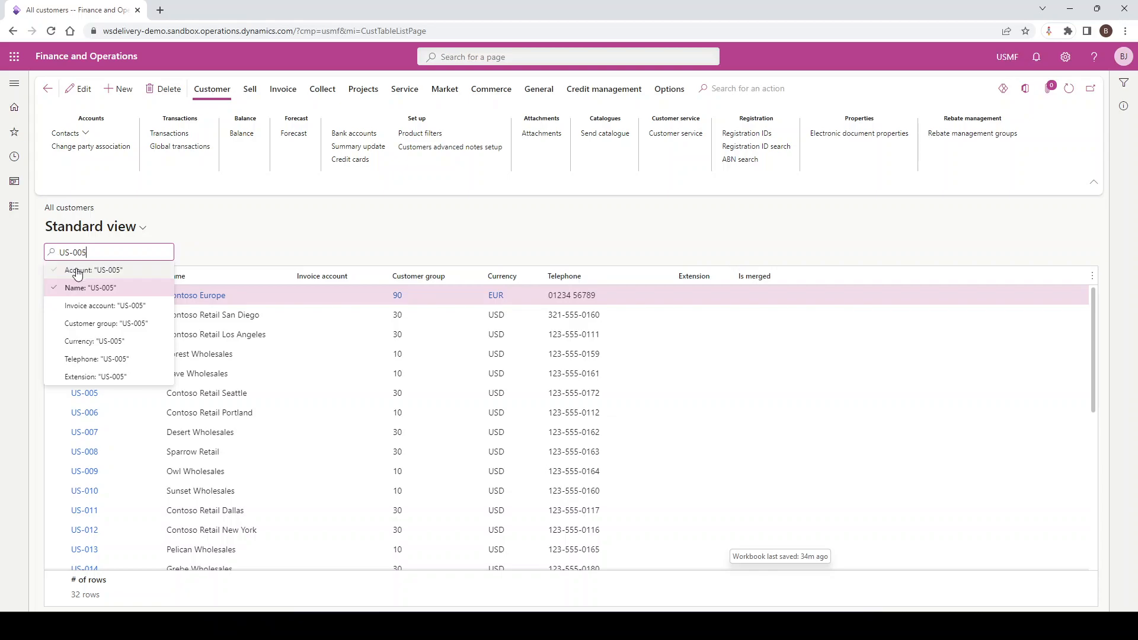
left_click(78, 271)
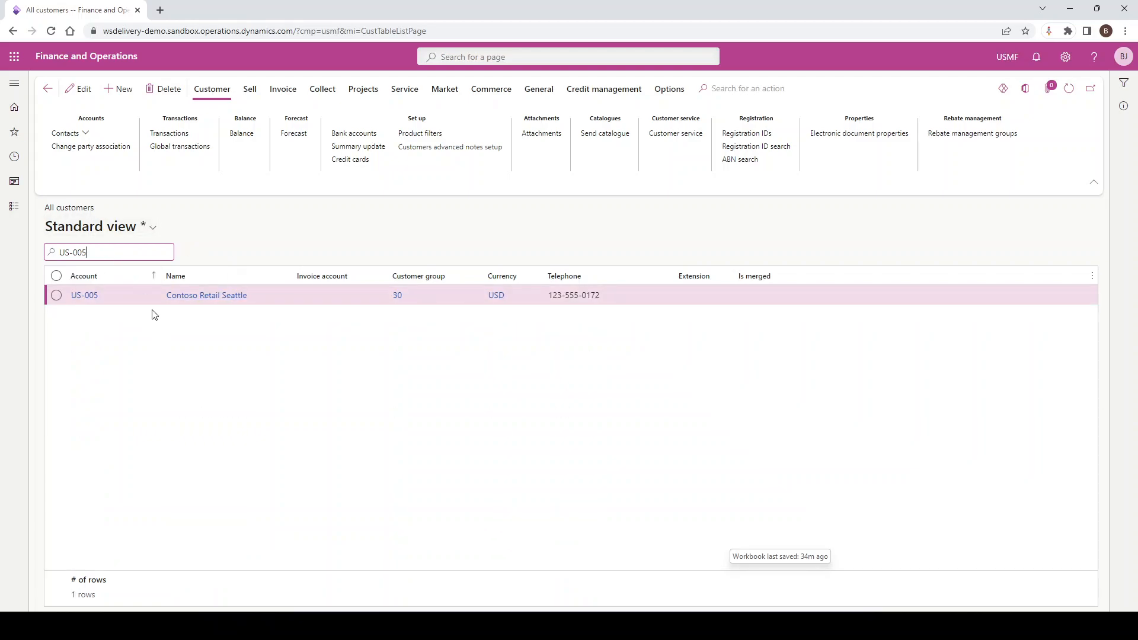
- Clear the account filter and filter the customer list by Name with "contoso"
left_click_drag(107, 252, 52, 252)
key("BackSpace")
key("Return")
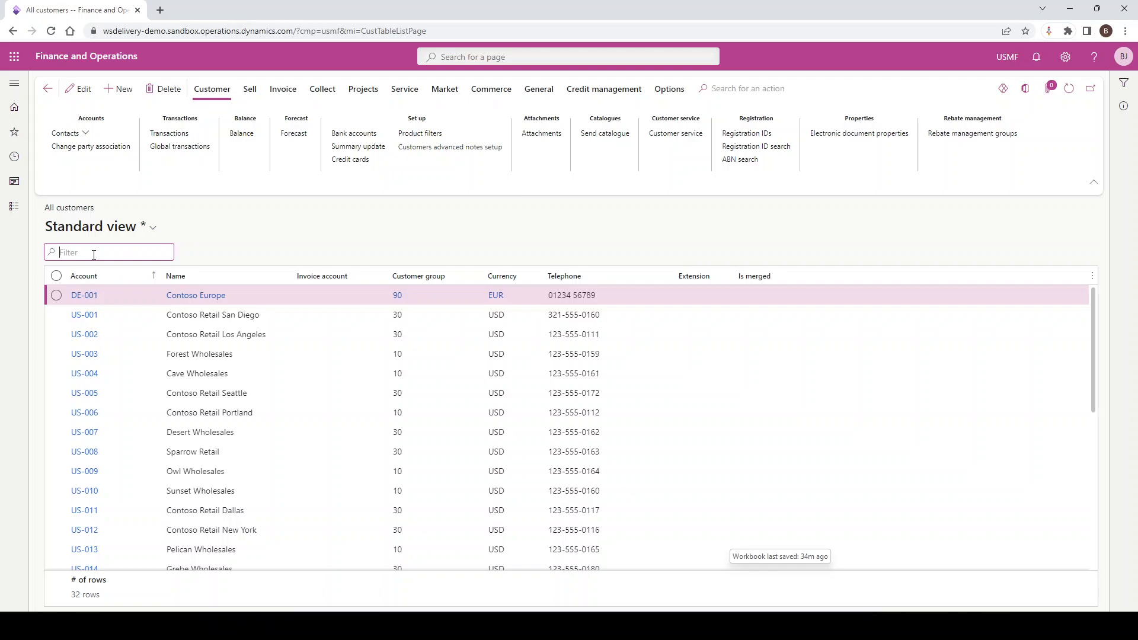
type("contoso")
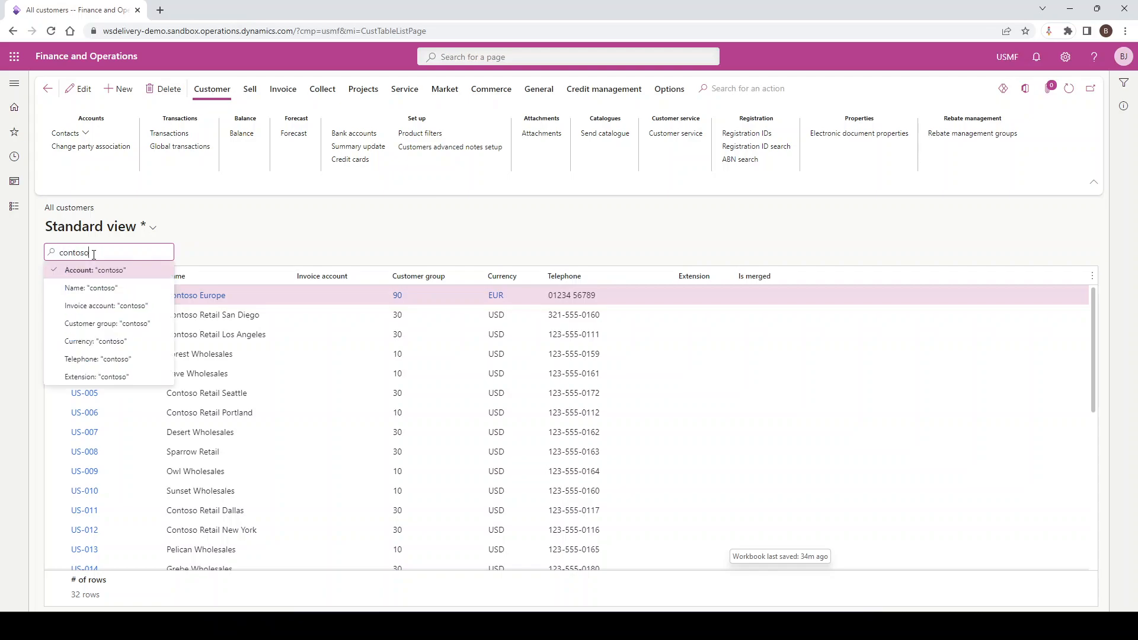
left_click(88, 290)
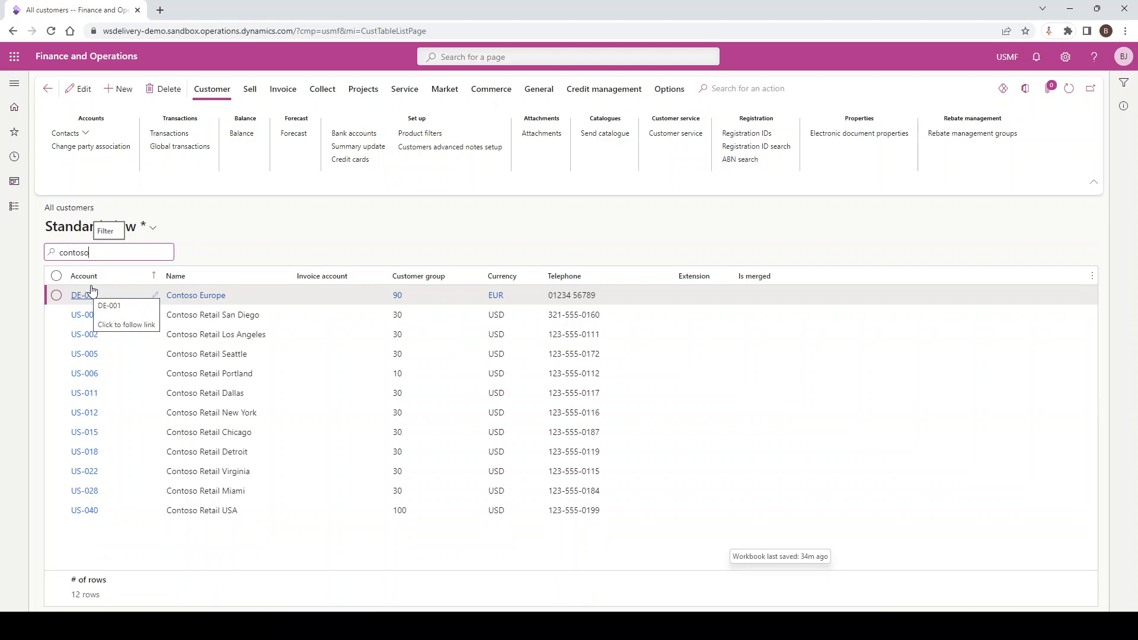
- Remove the "contoso" quick filter from the customer list
key("BackSpace")
key("BackSpace")
key("BackSpace")
key("BackSpace")
key("BackSpace")
key("BackSpace")
key("BackSpace")
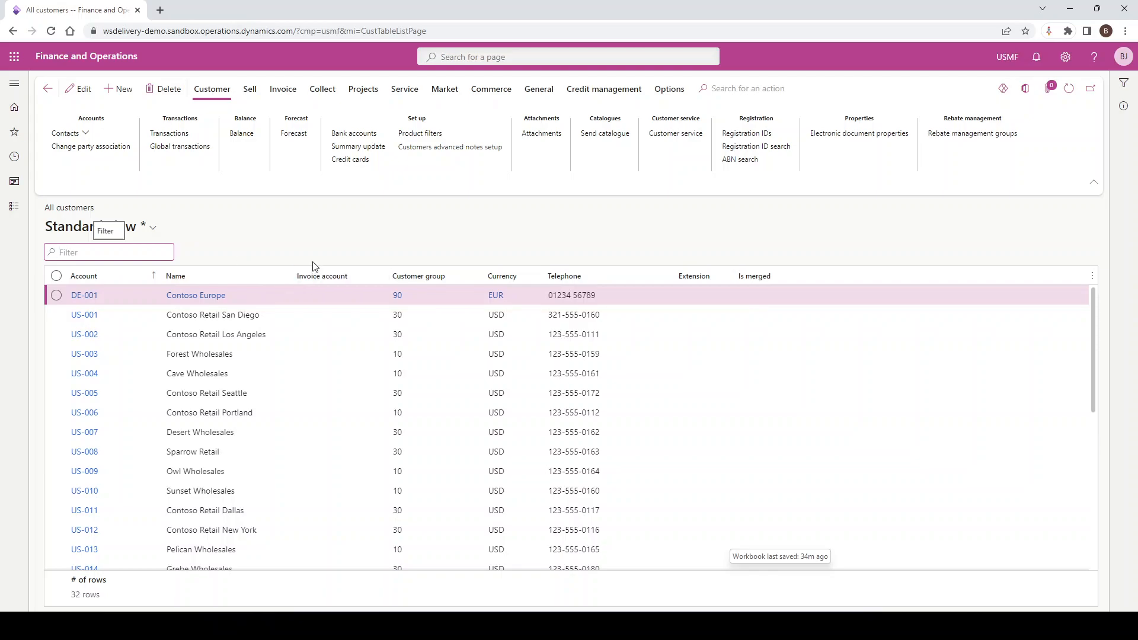
- Sort the customer list by Name, trying A to Z first and finishing with Z to A
left_click(289, 280)
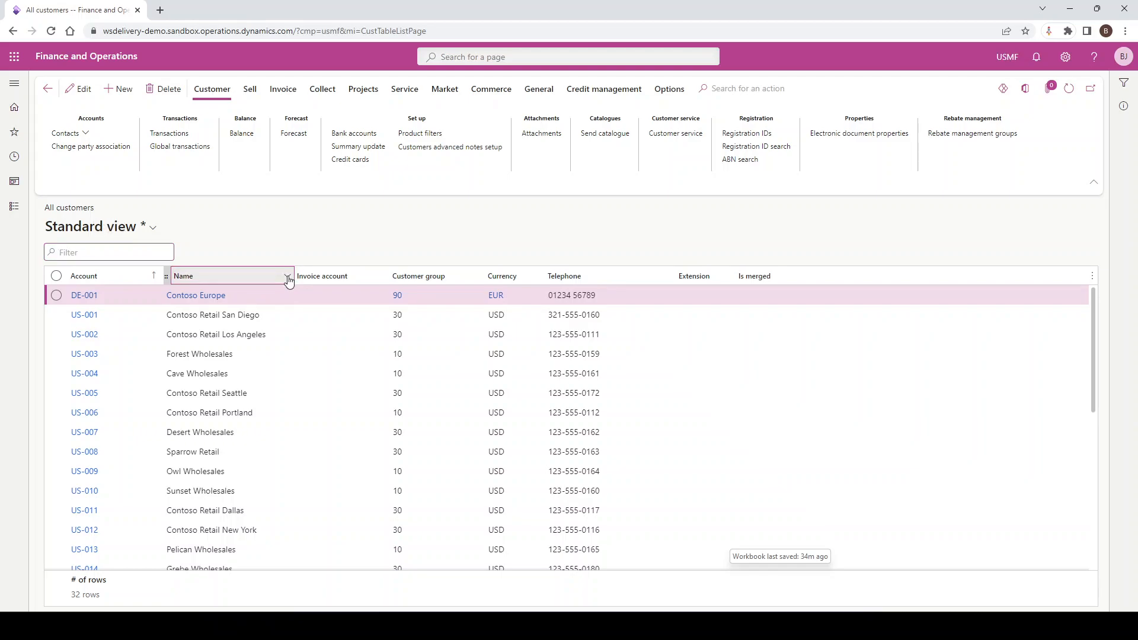
left_click(289, 281)
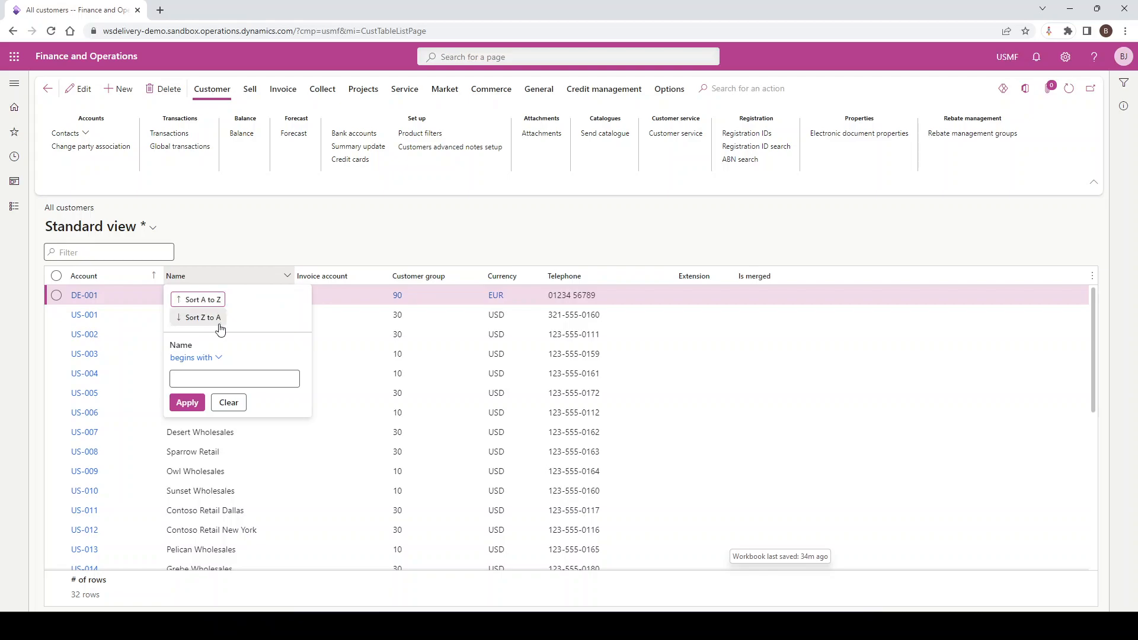
left_click(211, 301)
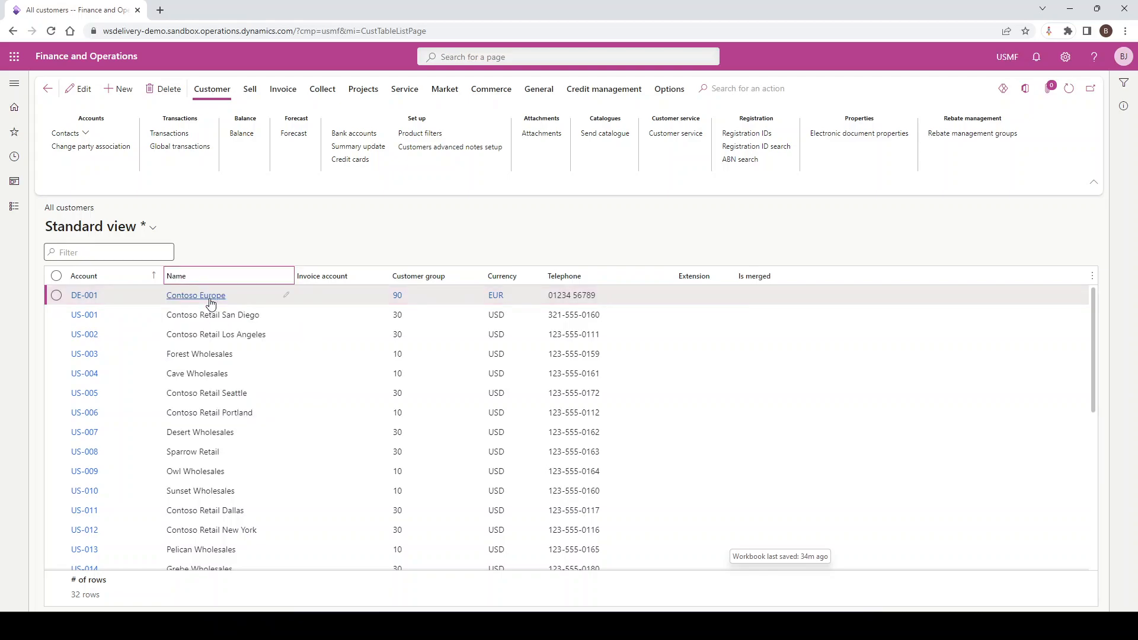
left_click(287, 277)
left_click(220, 319)
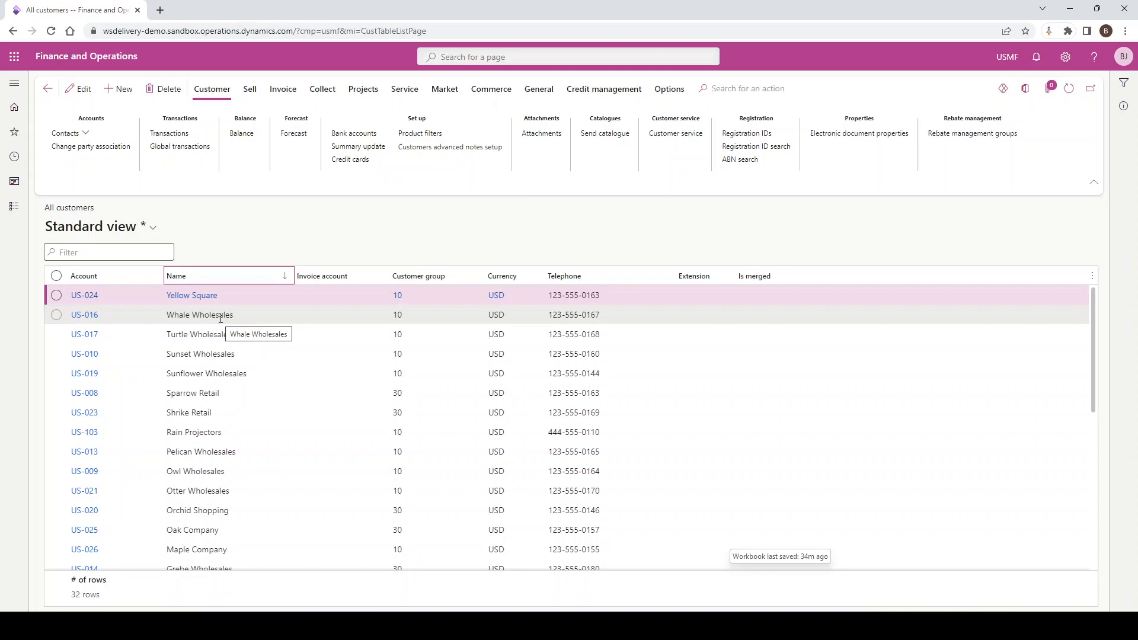
- Clear the Name column's filter settings and sort the customer list by Account from A to Z
left_click(289, 280)
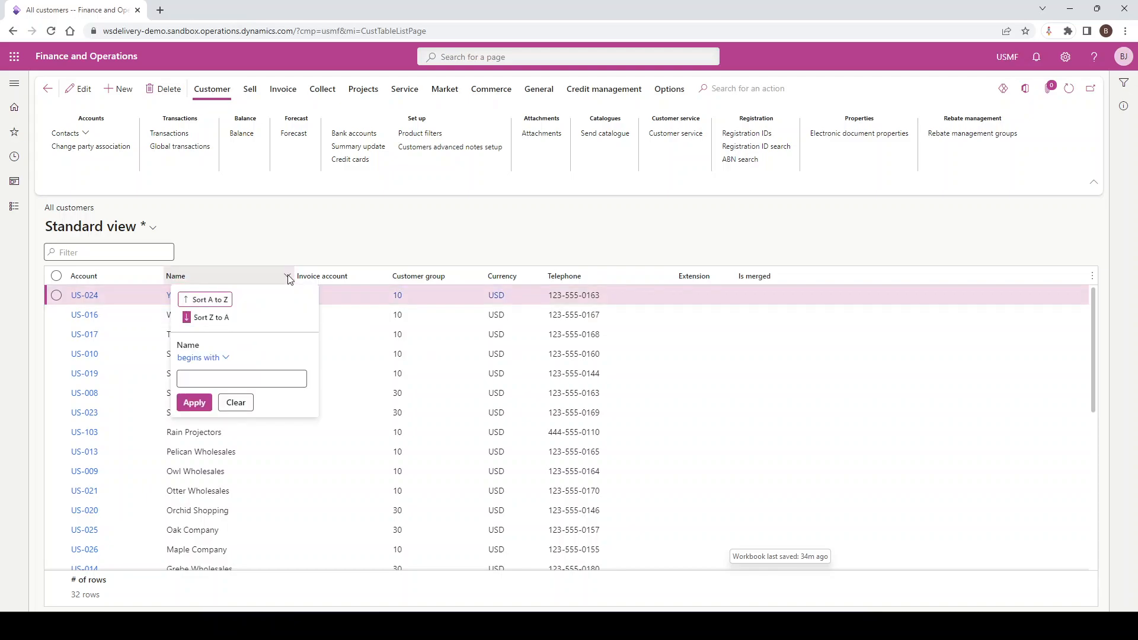
left_click(224, 407)
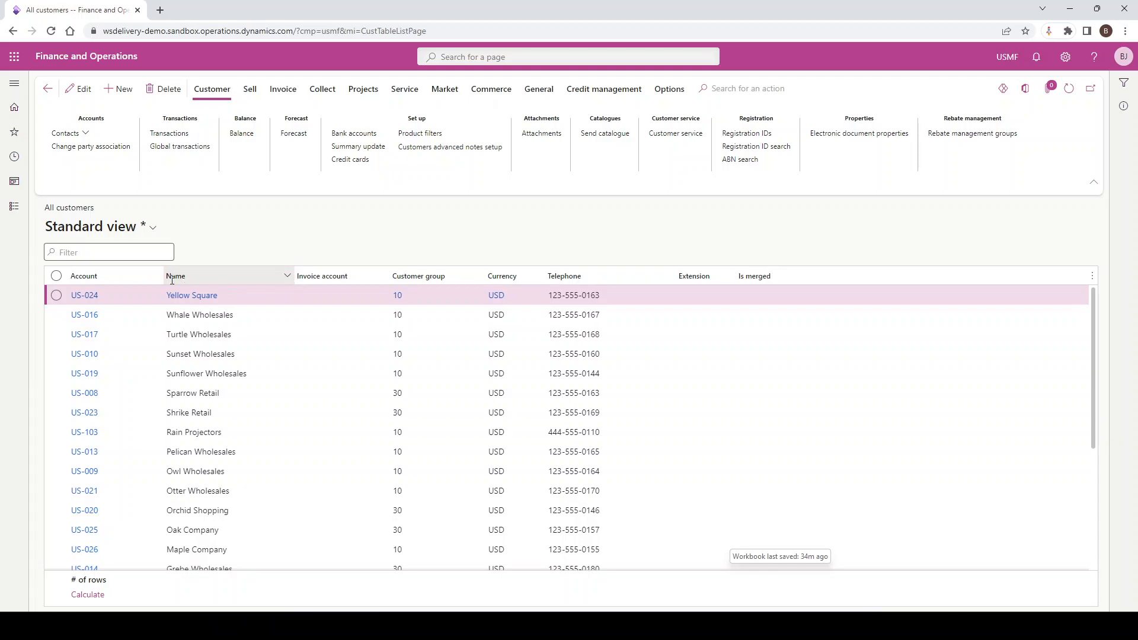
left_click(152, 282)
left_click(129, 301)
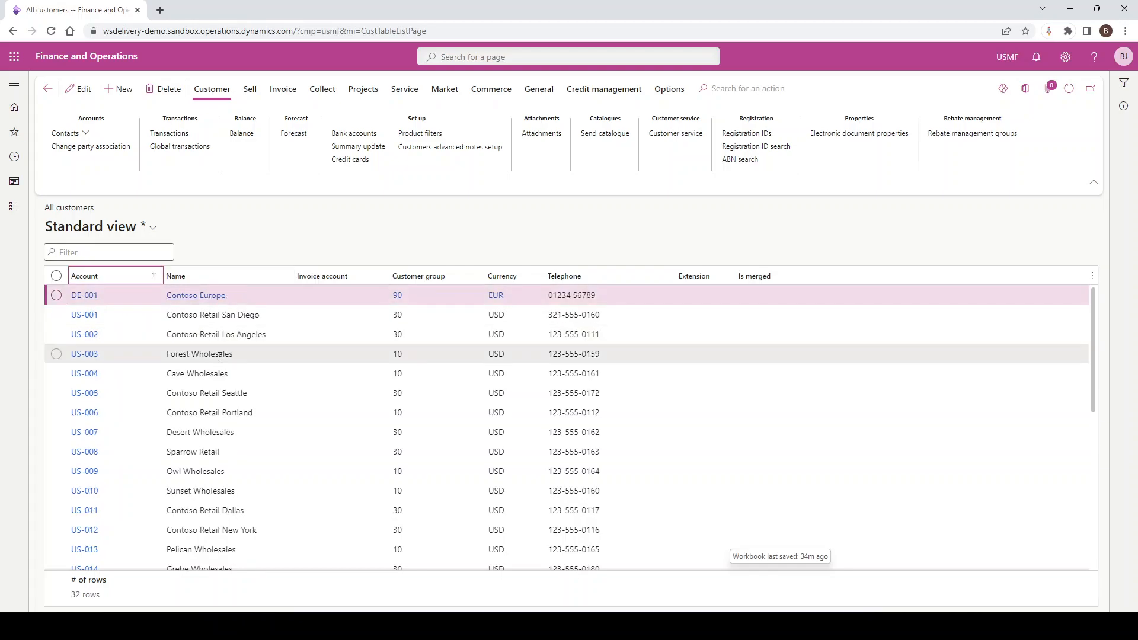
- Filter the customer list to names that contain "cave" using the Name column's filter
left_click(285, 282)
left_click(286, 277)
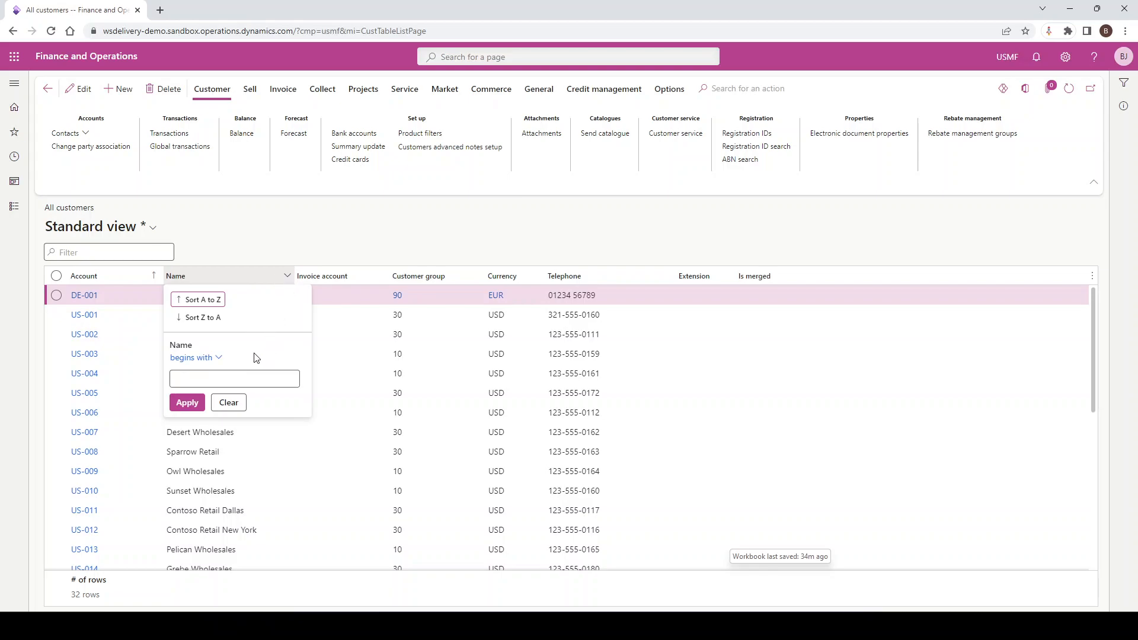
left_click(214, 361)
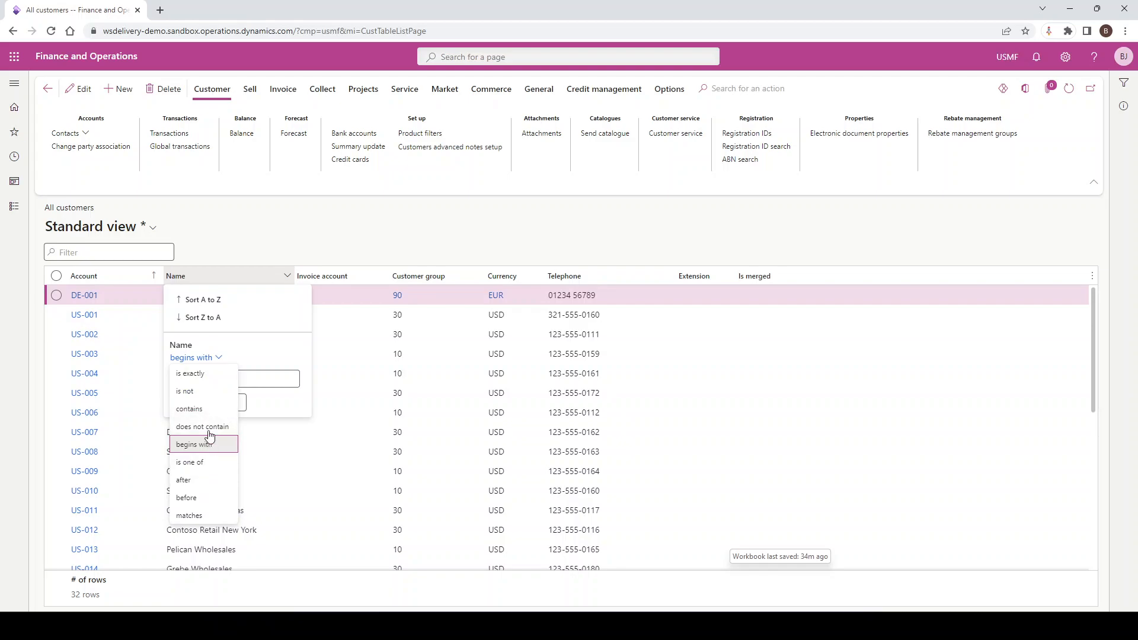
left_click(202, 411)
left_click(204, 379)
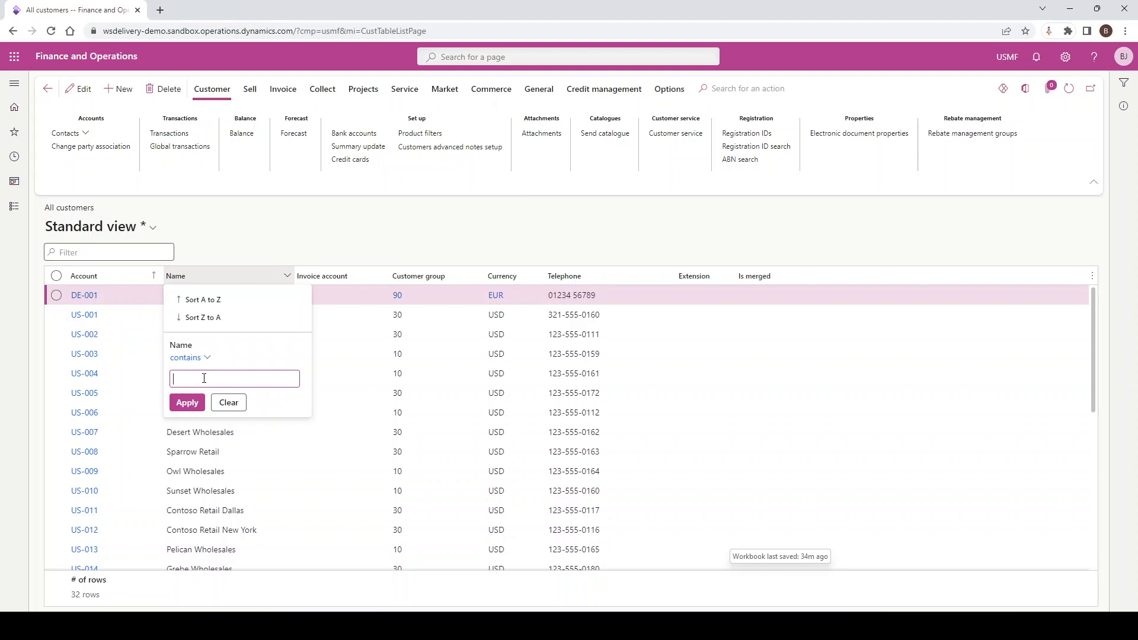
type("cave")
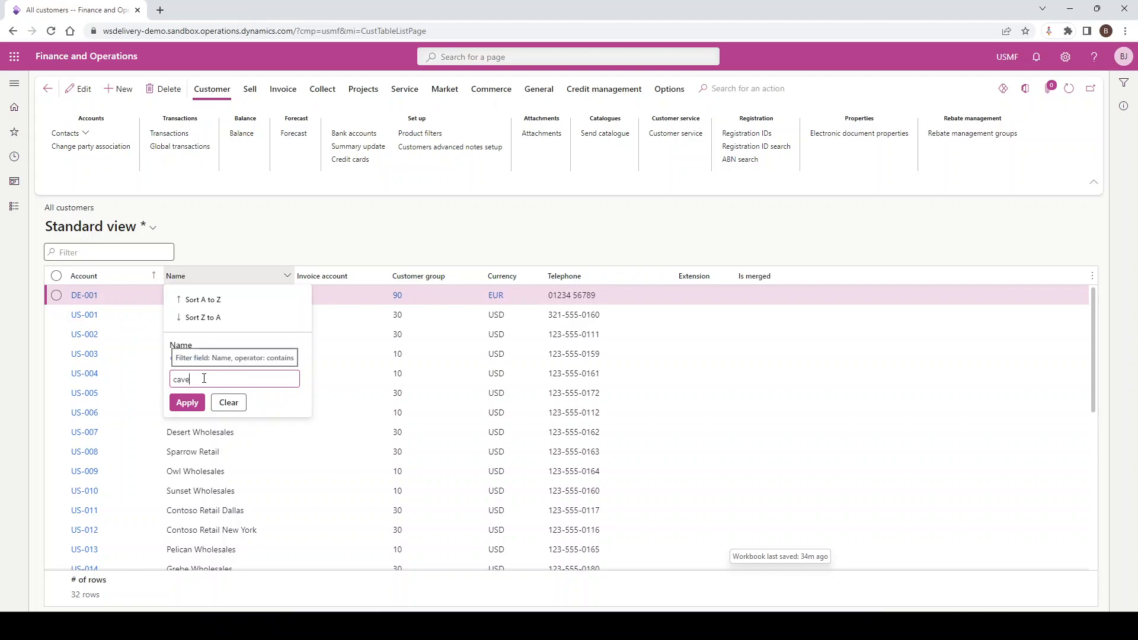
left_click(191, 403)
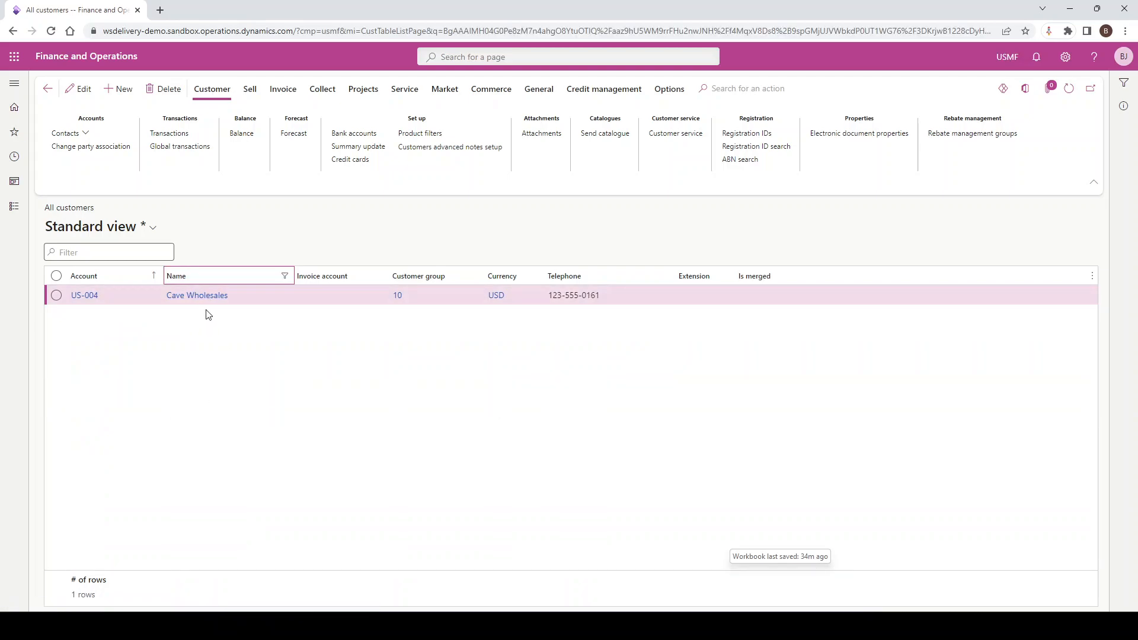
- Change the Name column's "contains" filter value to "retail" and apply it
left_click(286, 275)
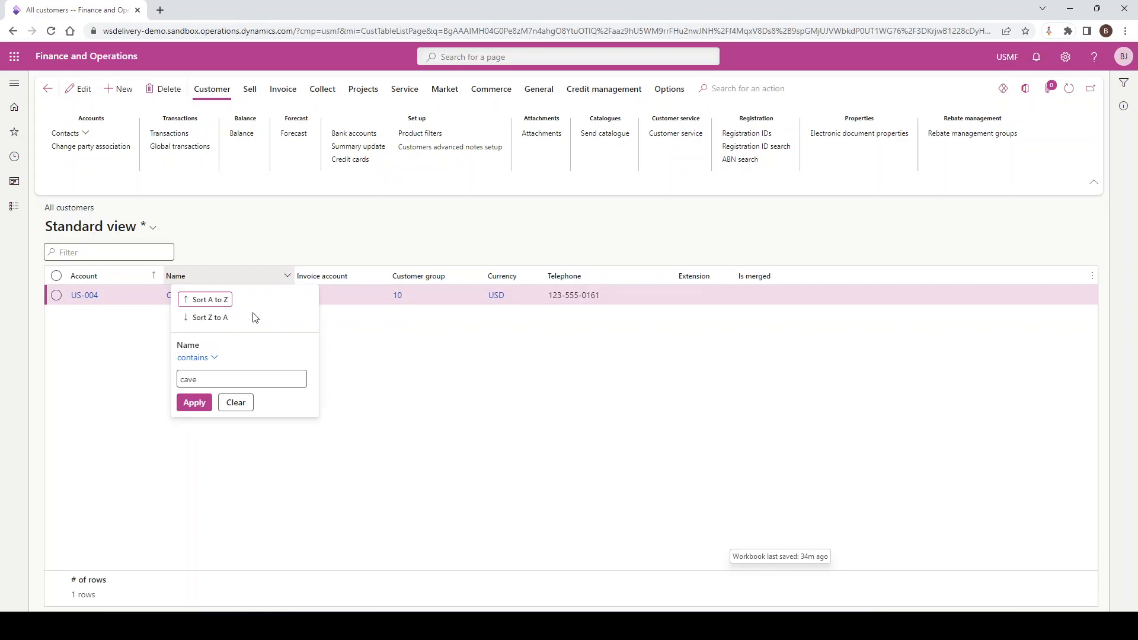
double_click(213, 378)
type("cave")
key("Return")
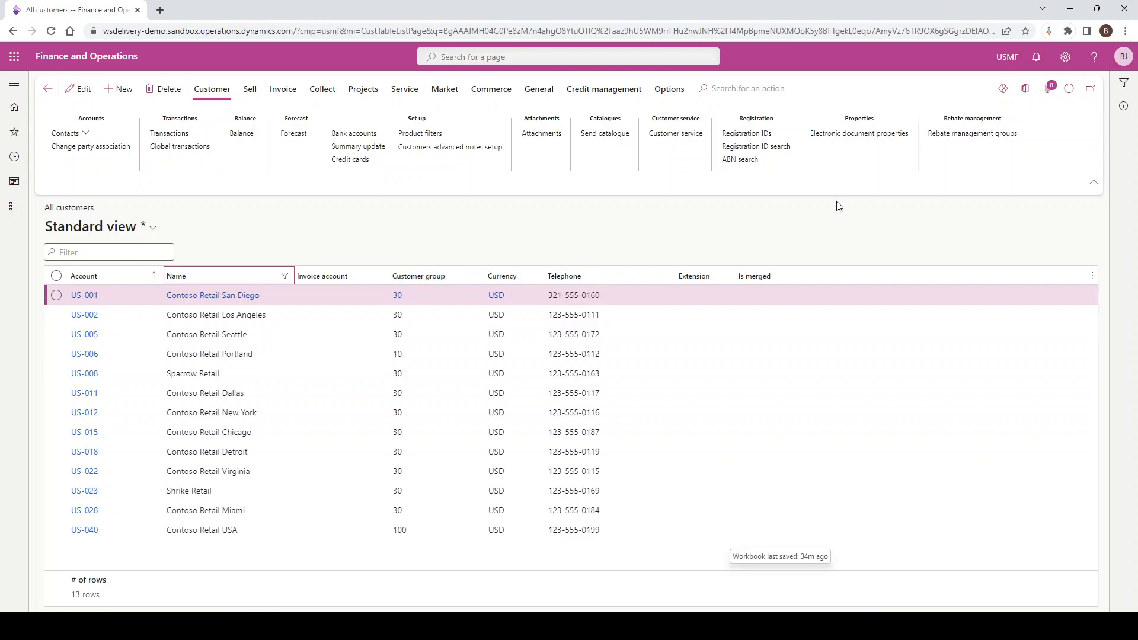
- Examine the advanced customer filters, the additional filter fields on offer and the Name column's filter settings without changing them
left_click(1125, 88)
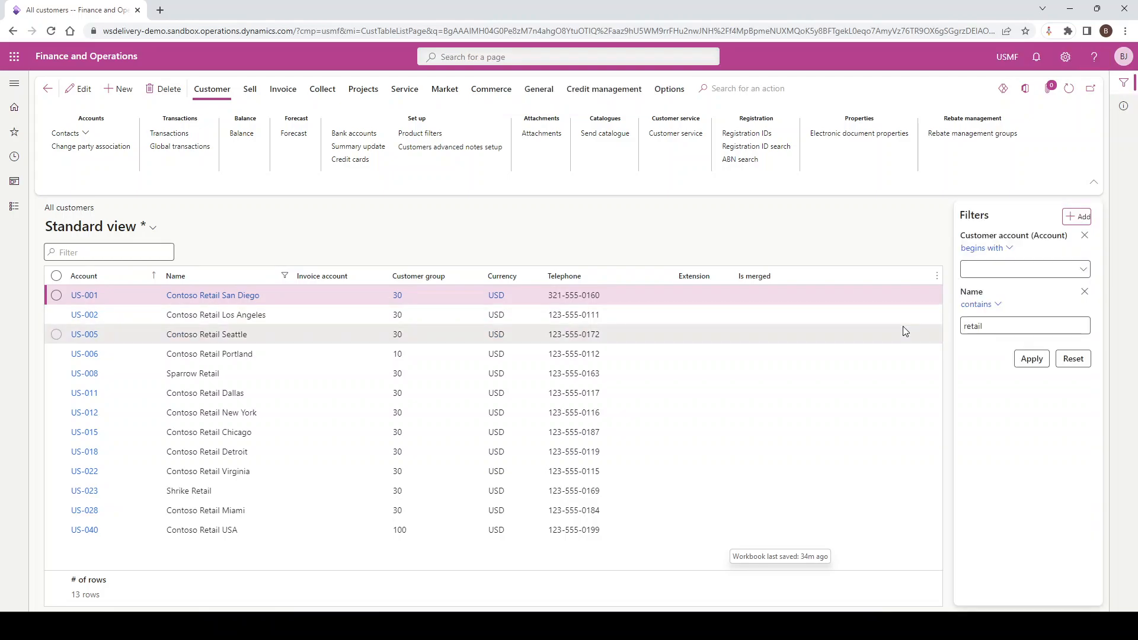
left_click(1077, 218)
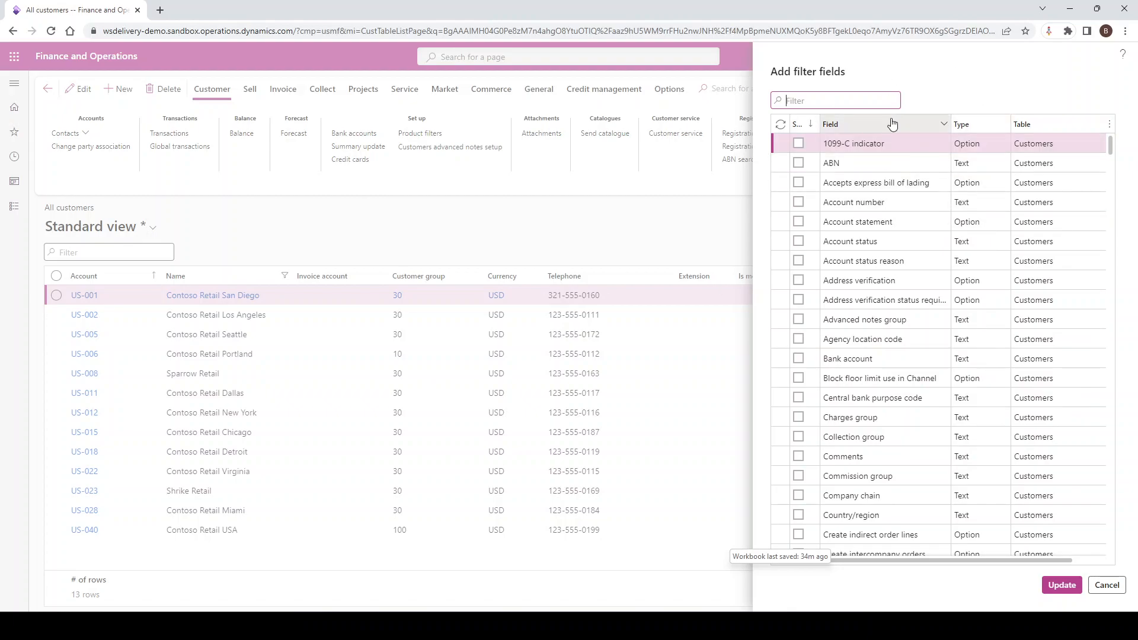
left_click(1098, 587)
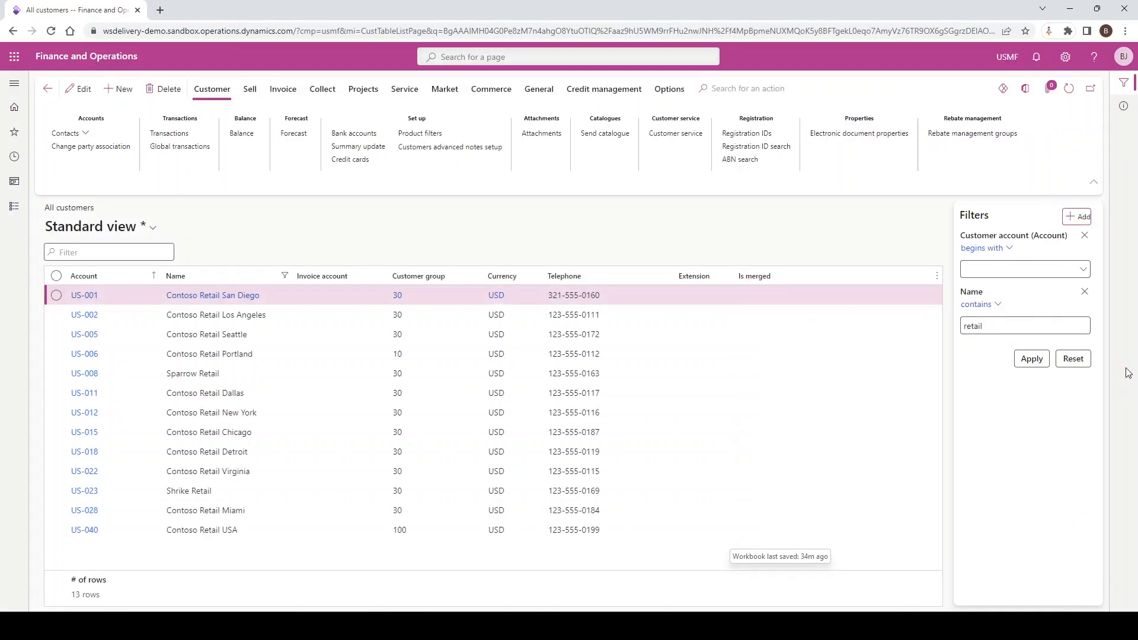
left_click(1125, 86)
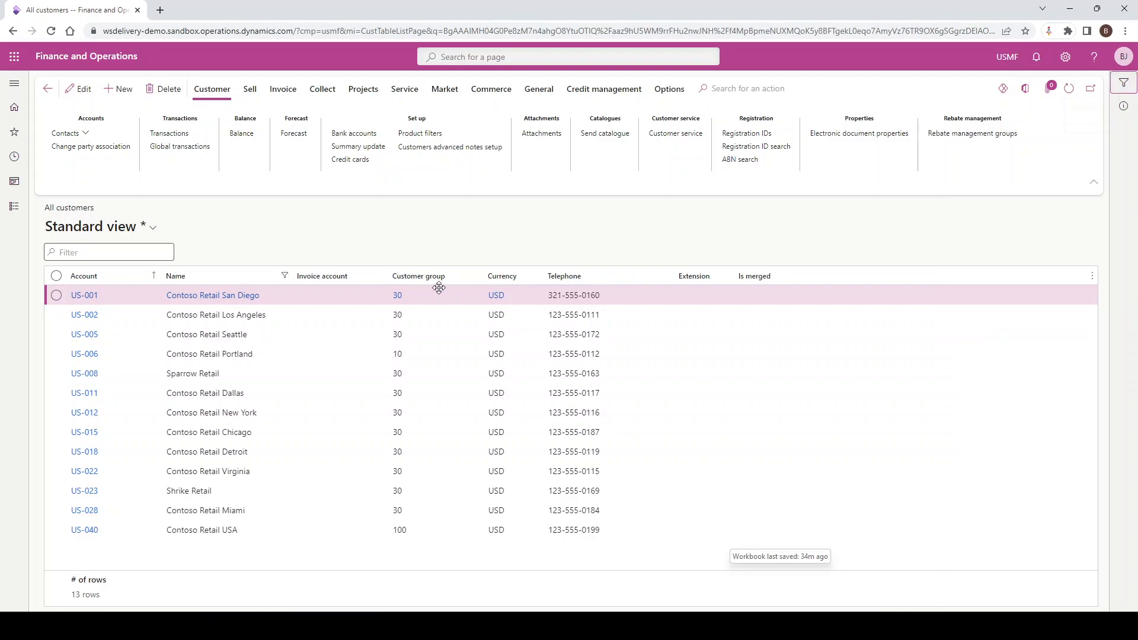
left_click(287, 277)
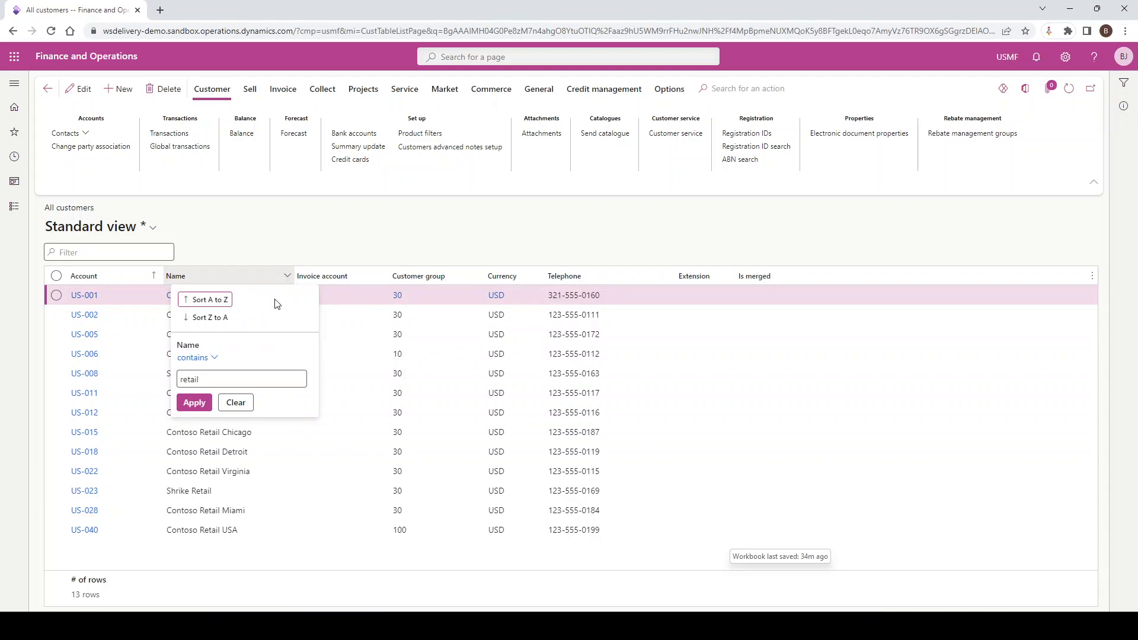
left_click(544, 244)
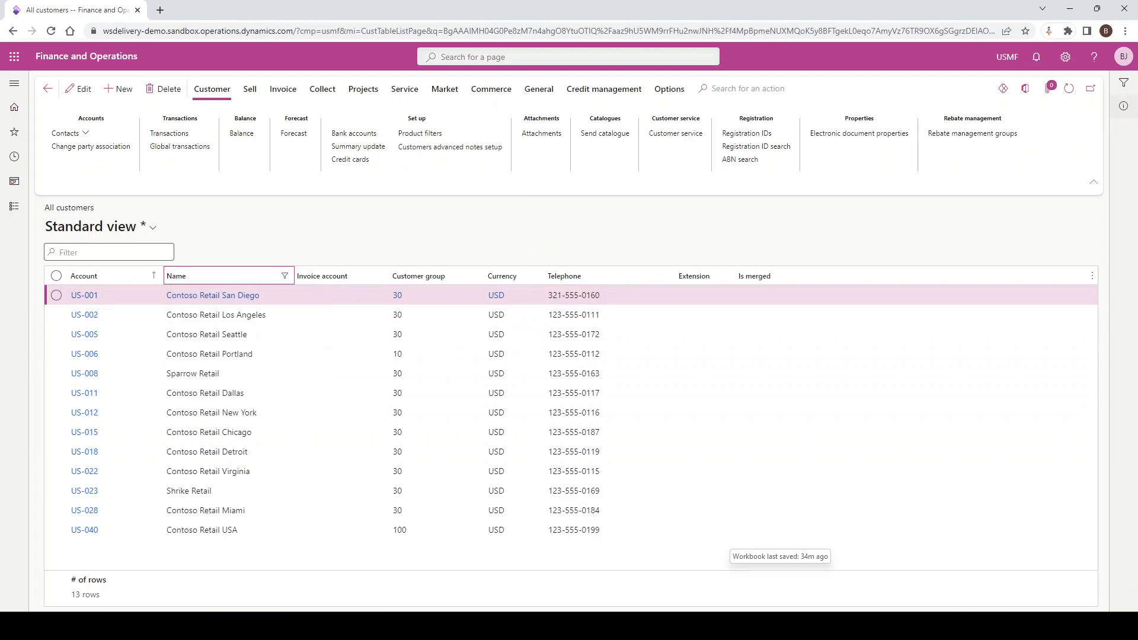
- Reset the customer list's filters to remove the Name condition, and close the filter pane
left_click(1122, 89)
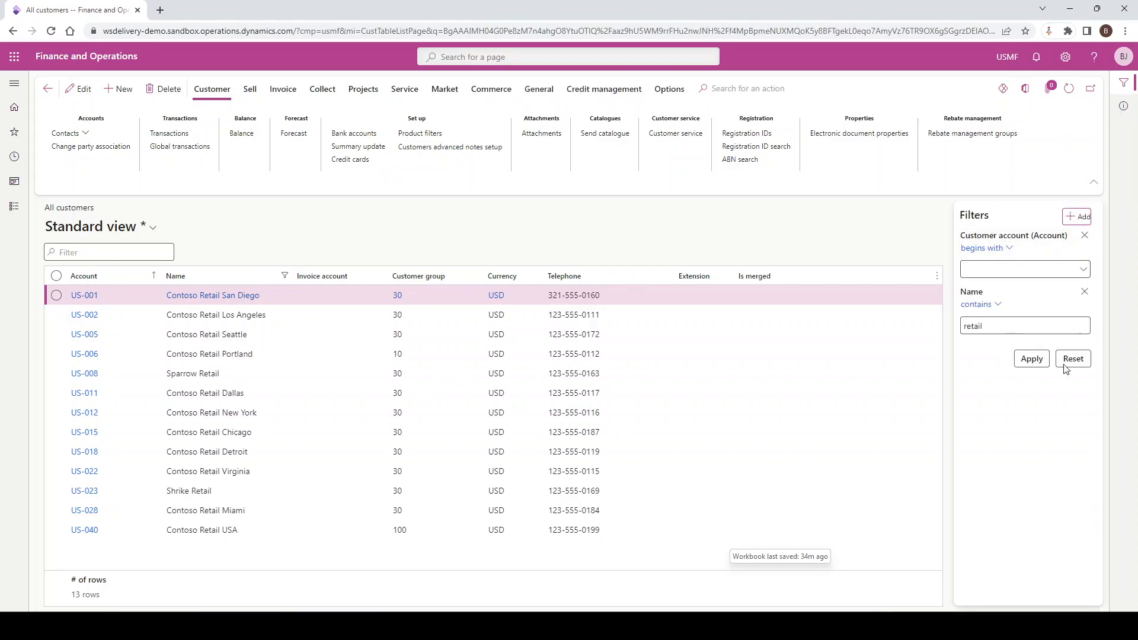
left_click(1076, 364)
left_click(1074, 361)
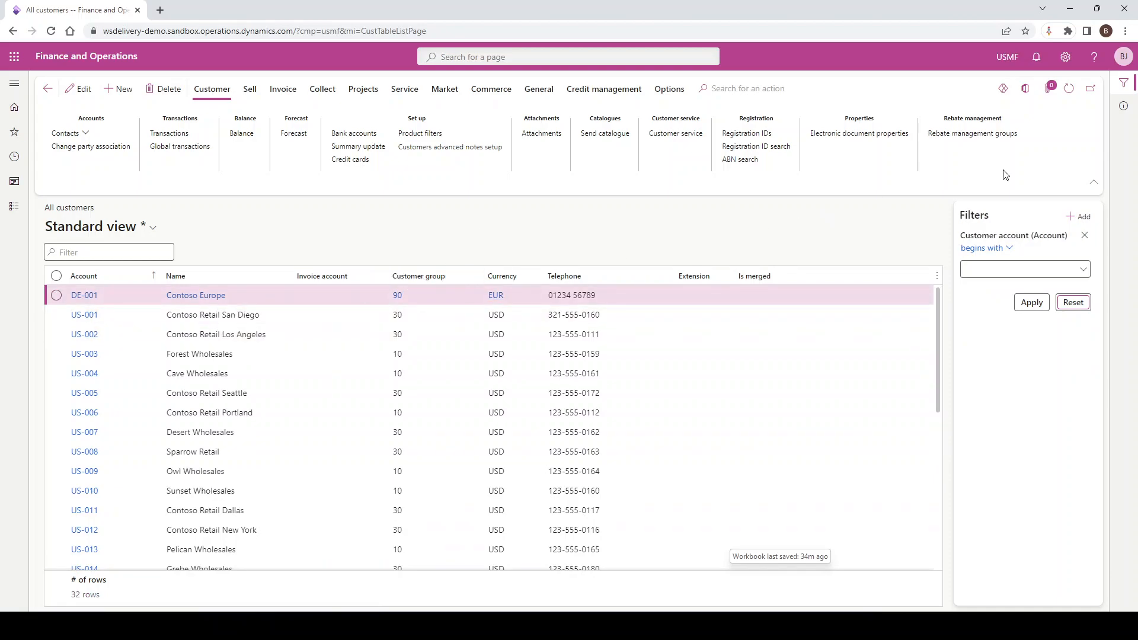
left_click(1124, 83)
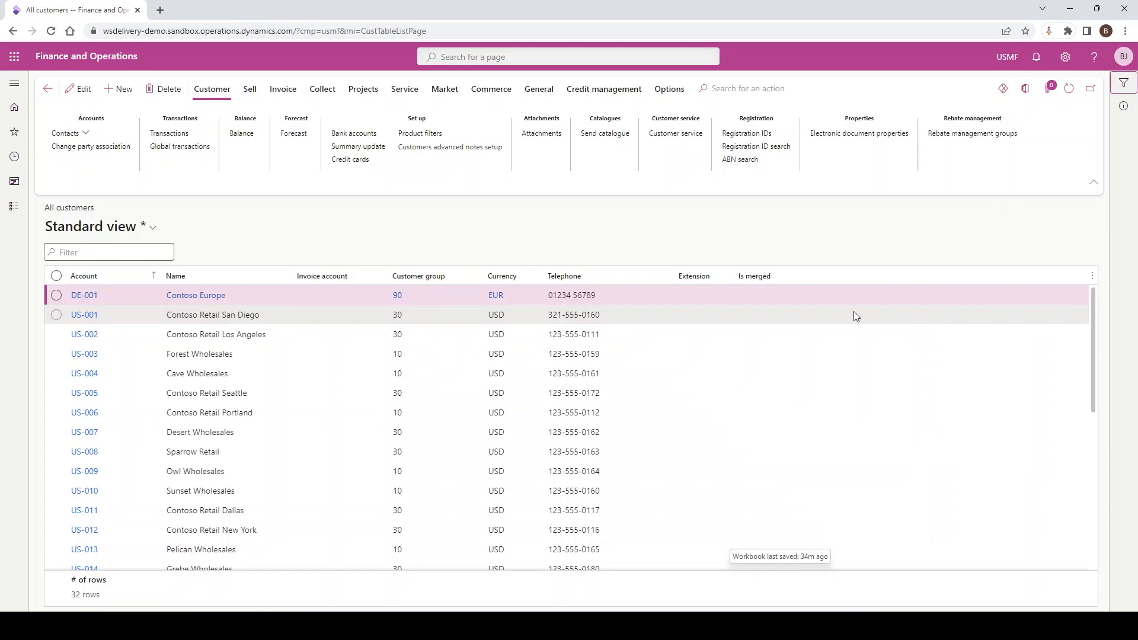
left_click(812, 296)
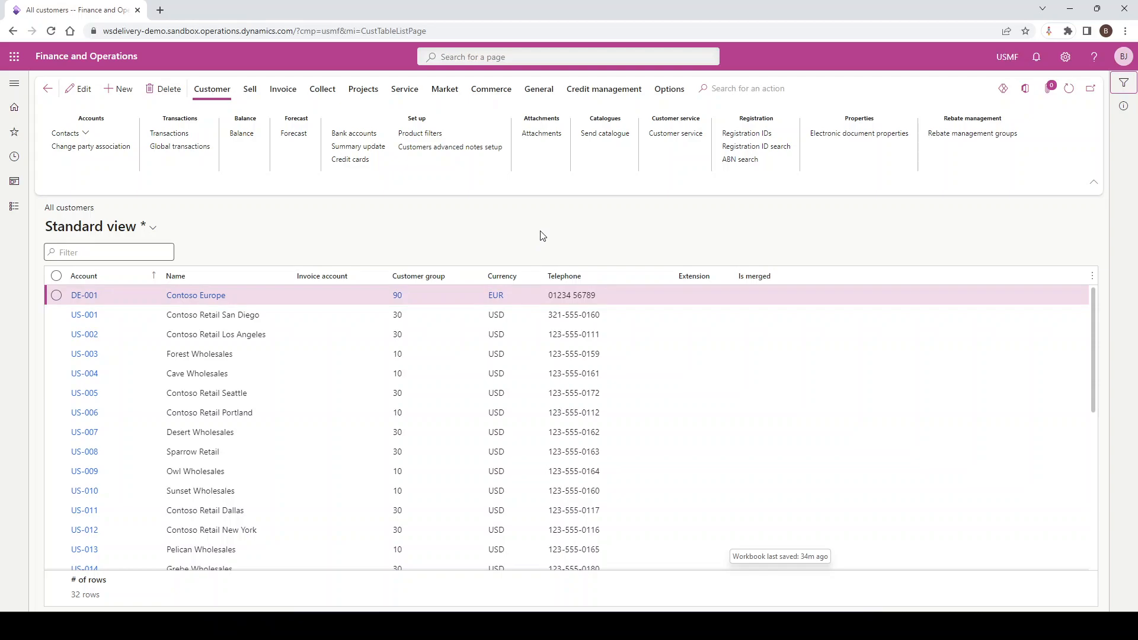
- Examine the advanced filter or sort query's saving, range, sorting, date and join options for customers, and cancel without changes
left_click(670, 90)
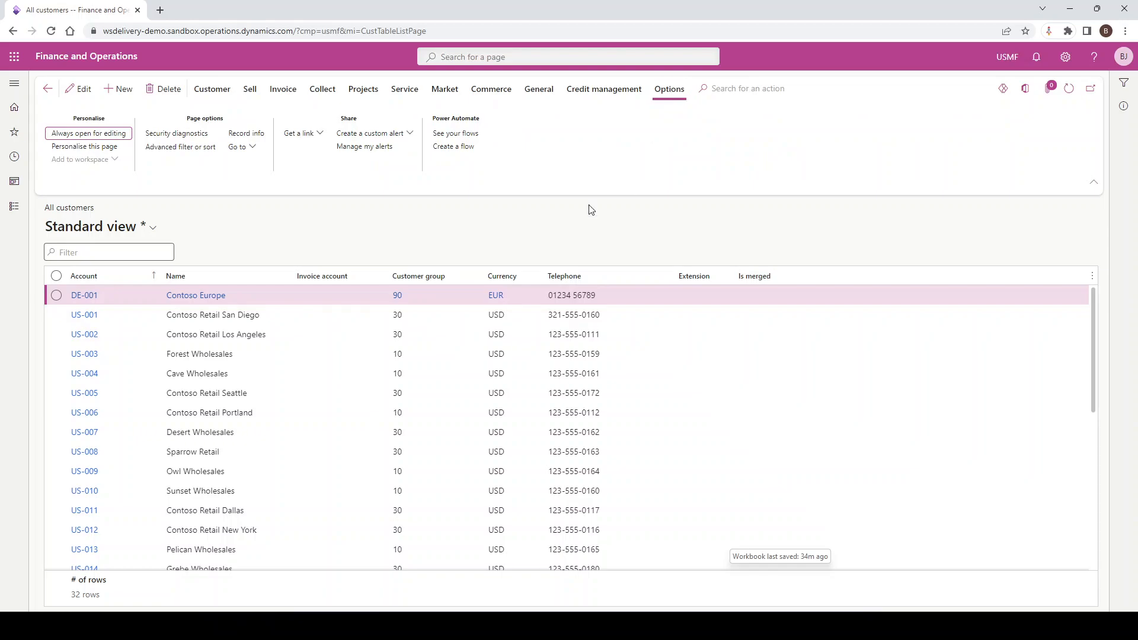
left_click(186, 153)
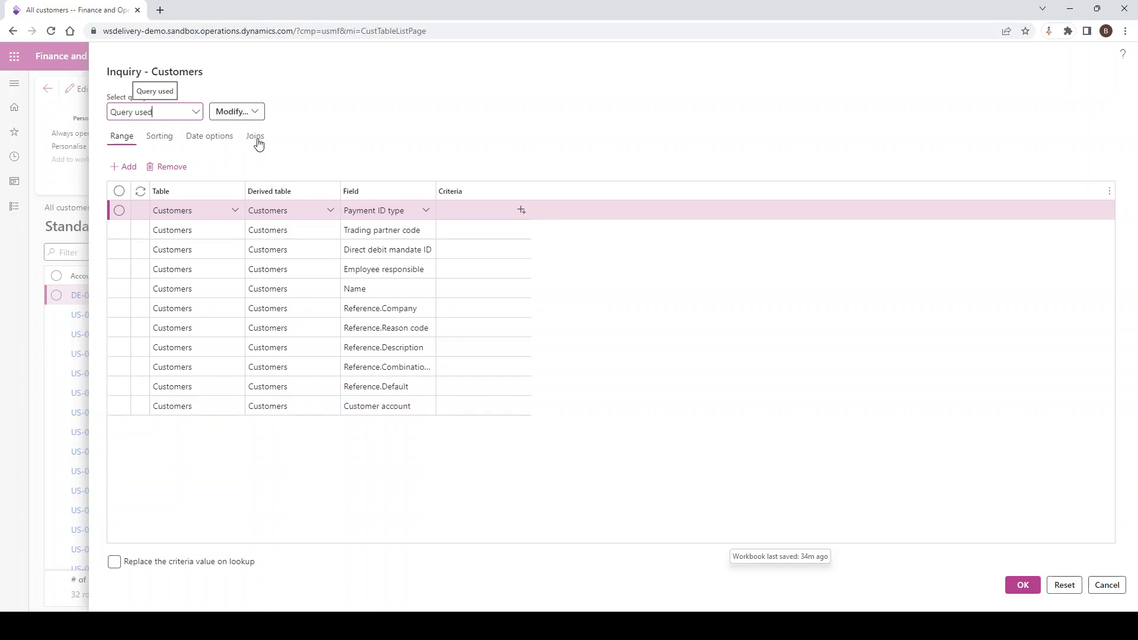
left_click(258, 121)
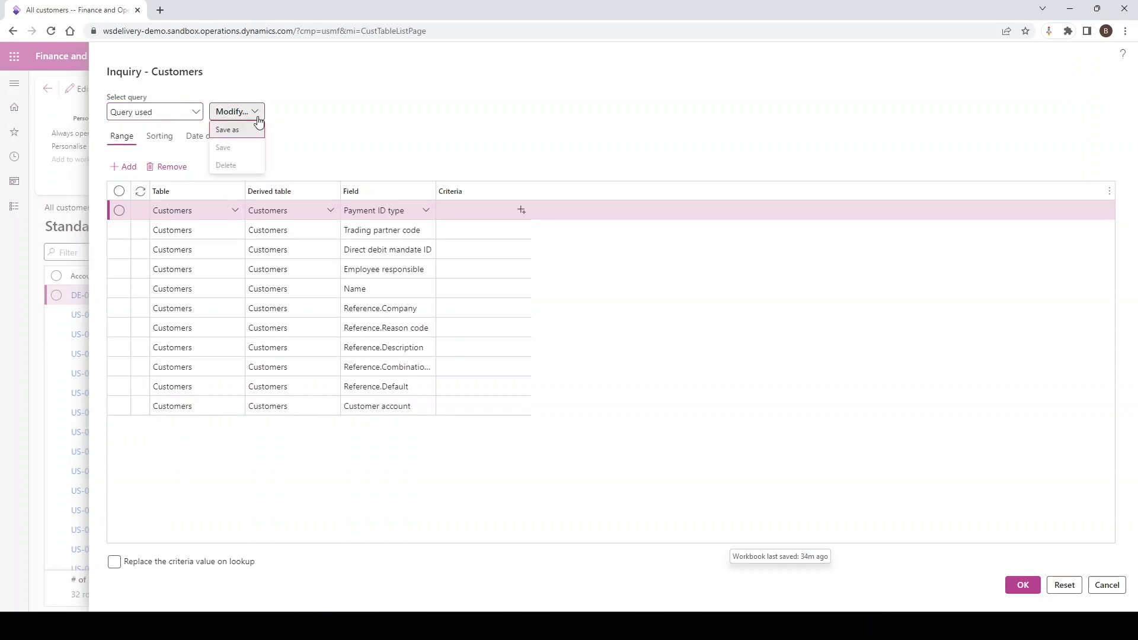
left_click(322, 129)
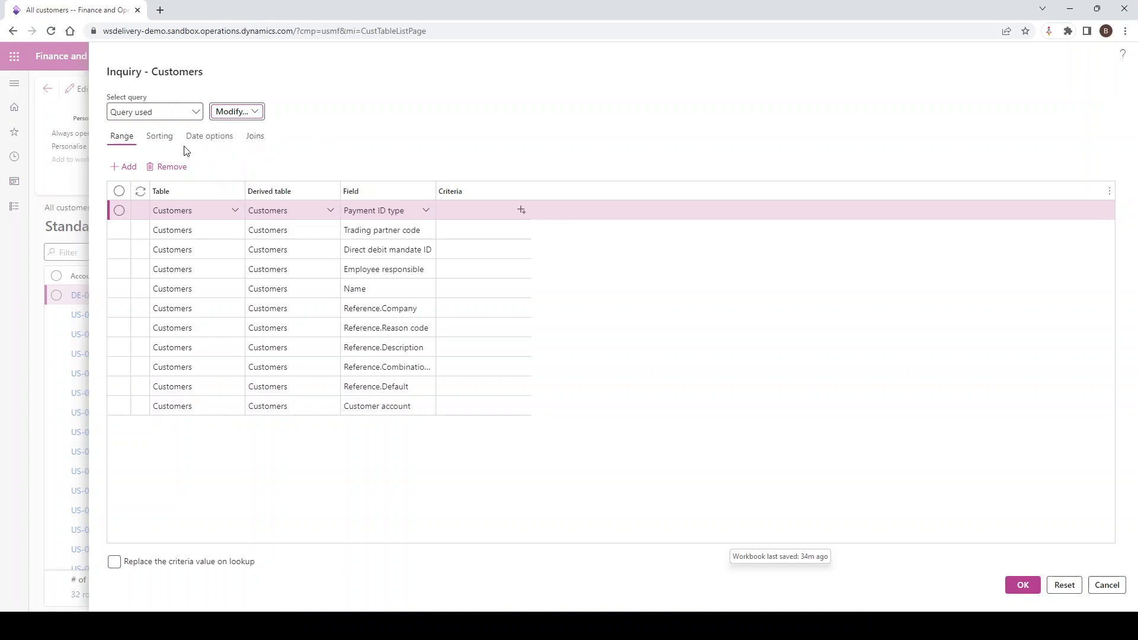
left_click(164, 144)
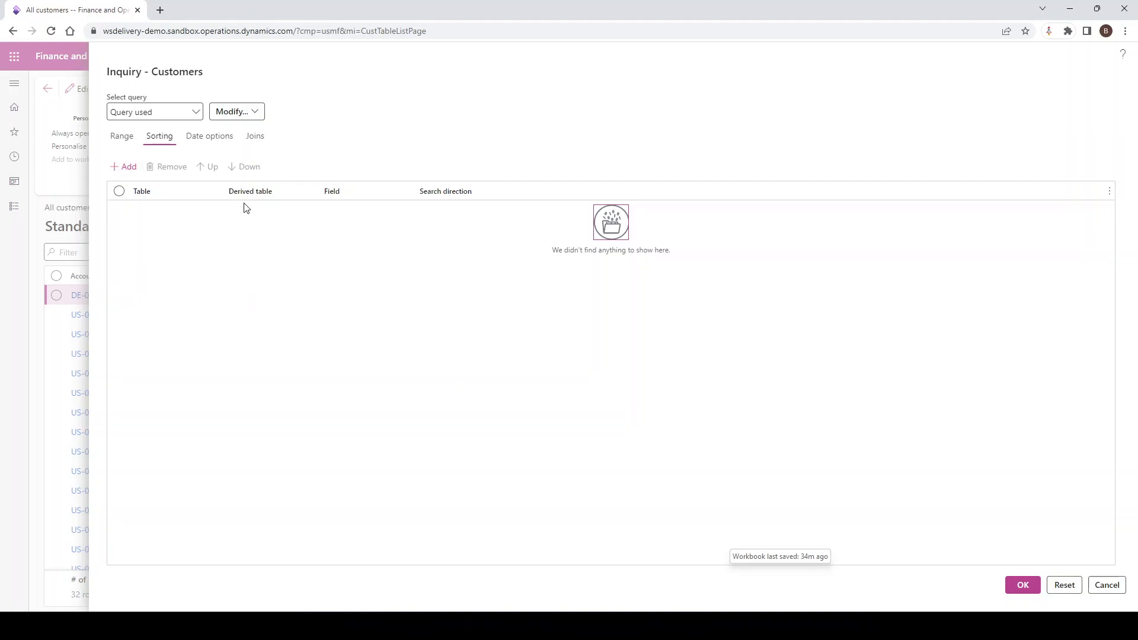
left_click(219, 143)
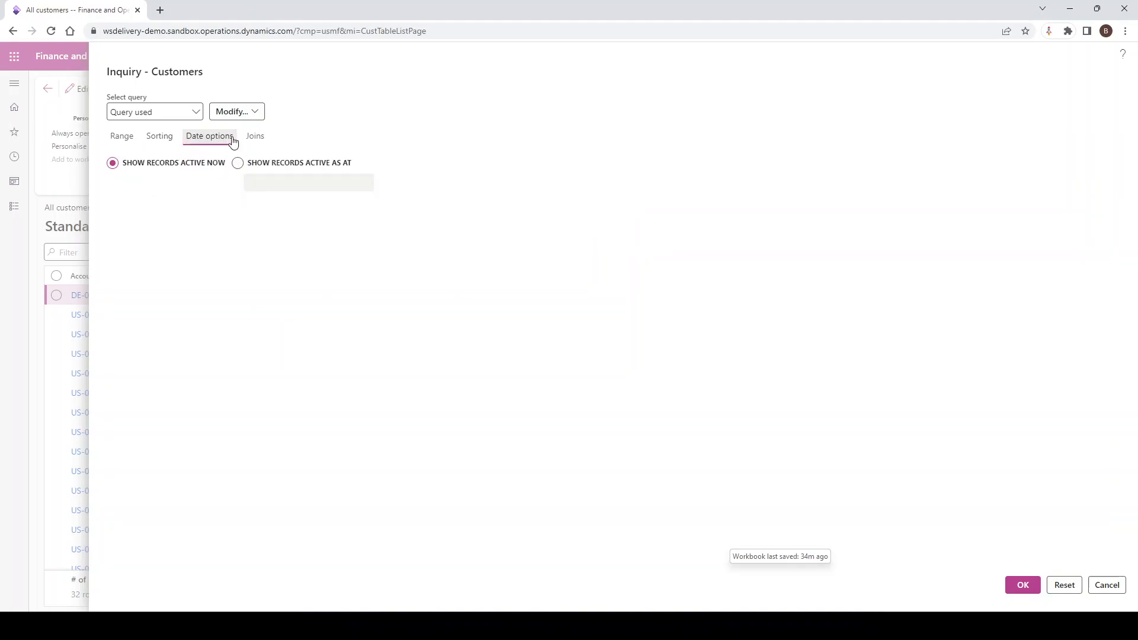
left_click(253, 137)
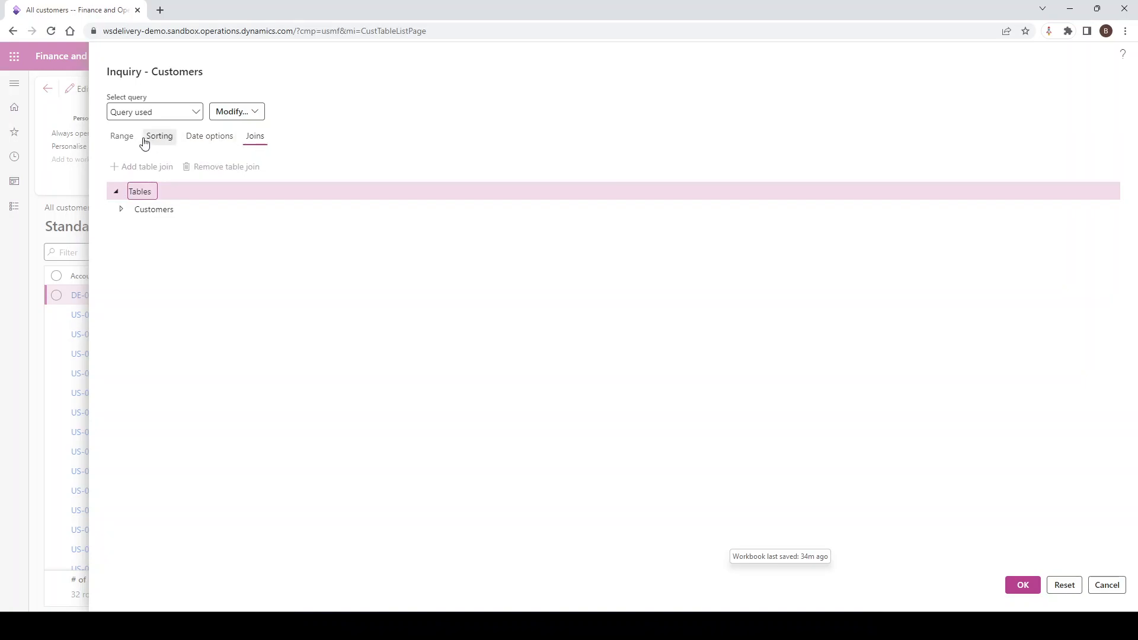
left_click(123, 137)
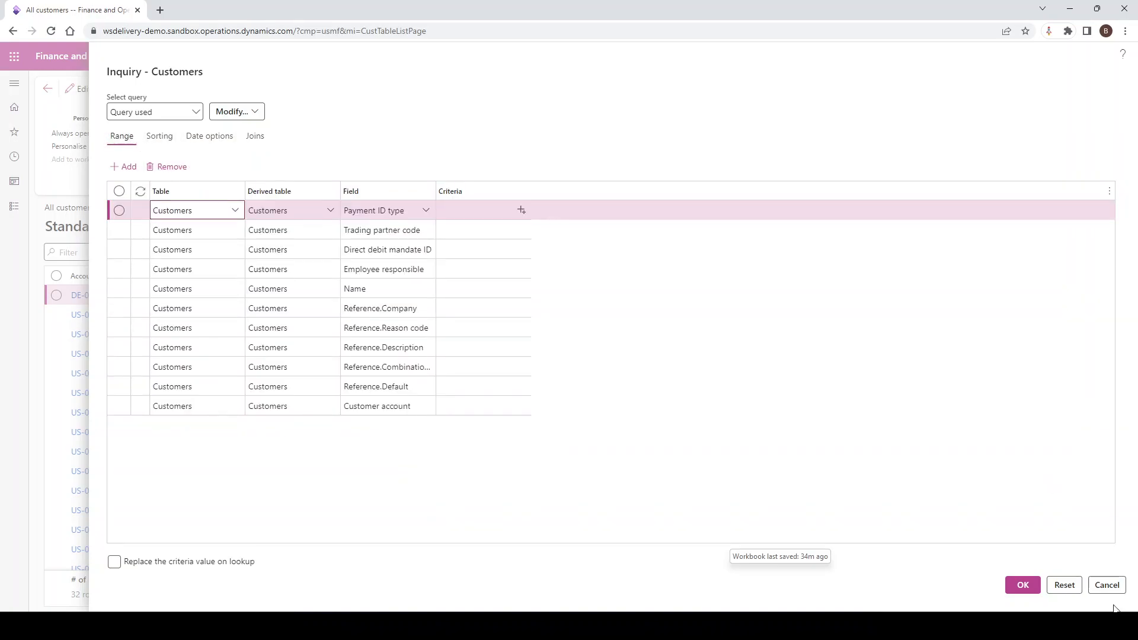
left_click(1107, 585)
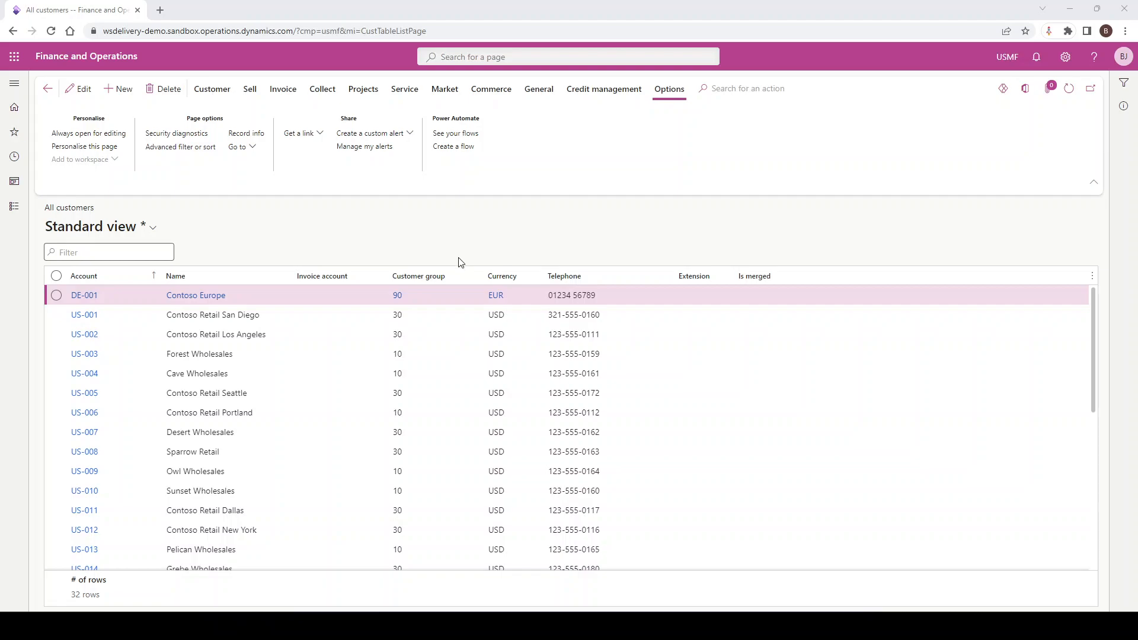
- Freeze the Customer group column and shrink the browser window to check the list's sideways scrolling
right_click(458, 278)
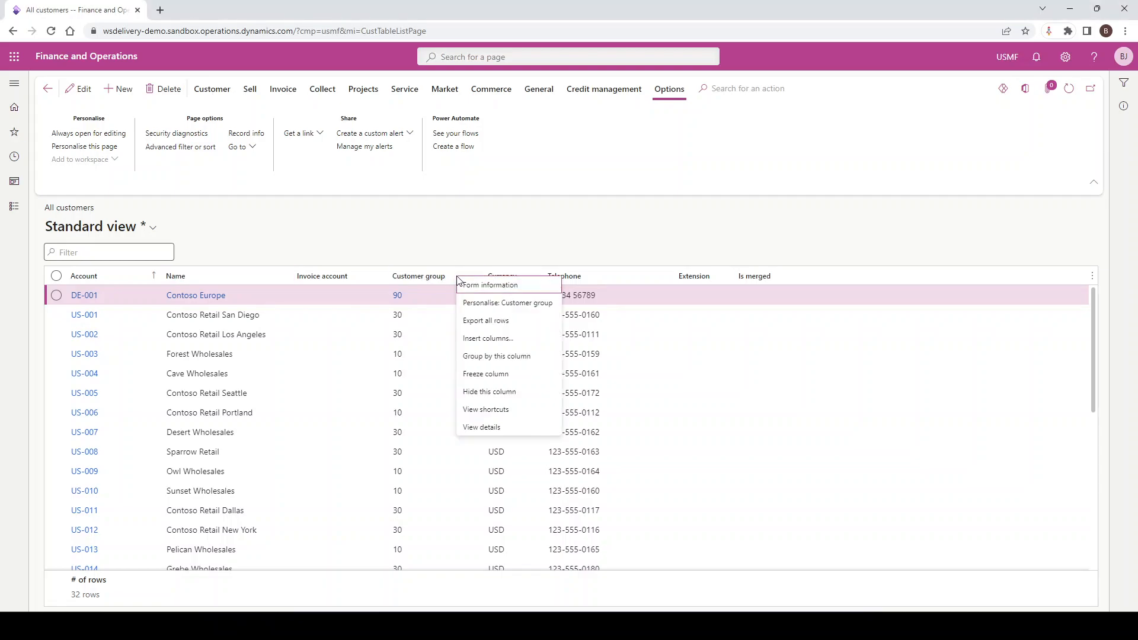
left_click(486, 374)
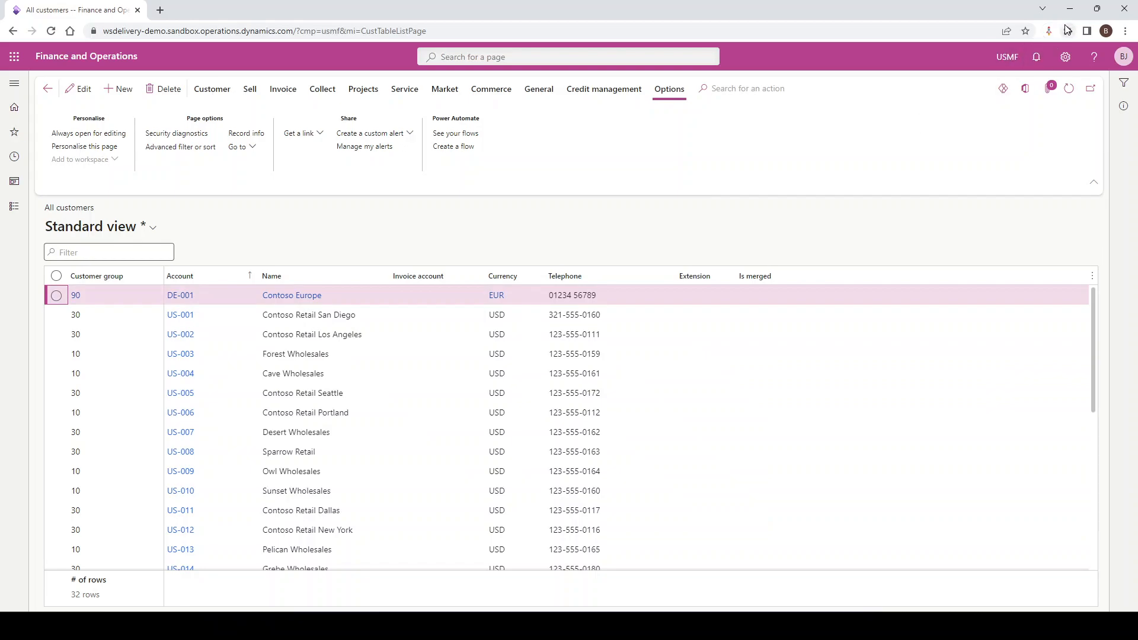
left_click(1098, 9)
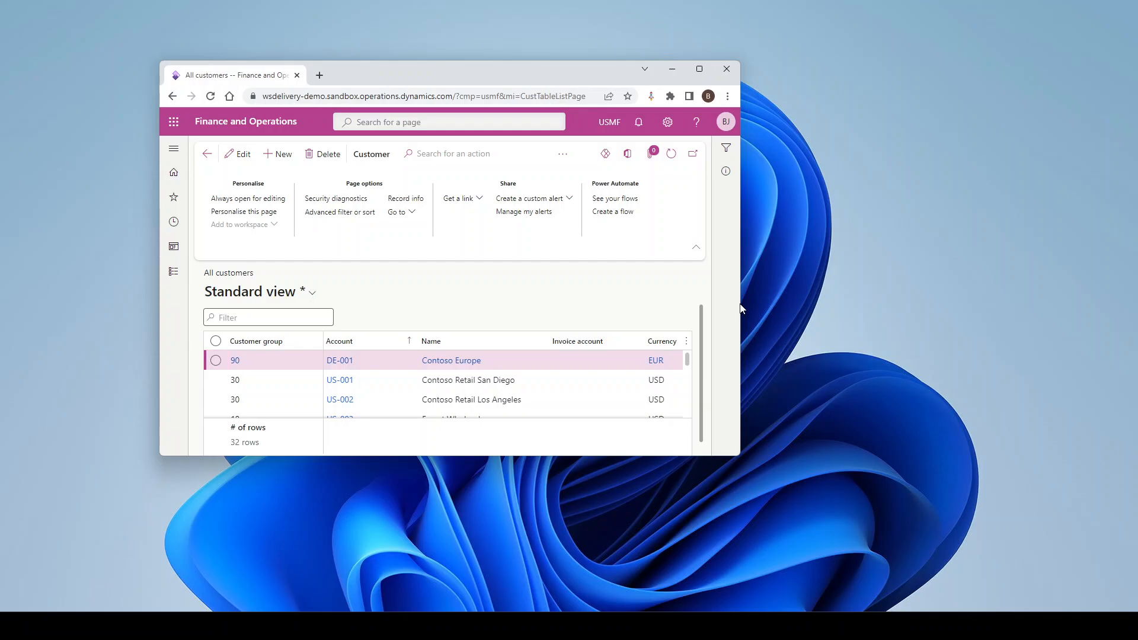
scroll(353, 377, "down", 5)
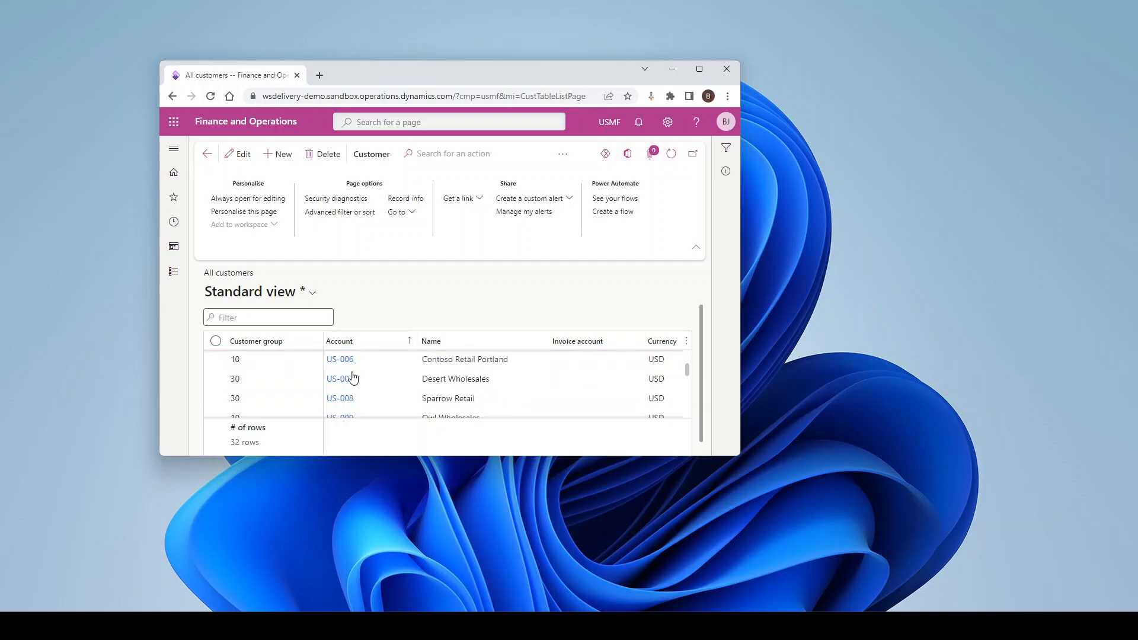
scroll(365, 401, "up", 5)
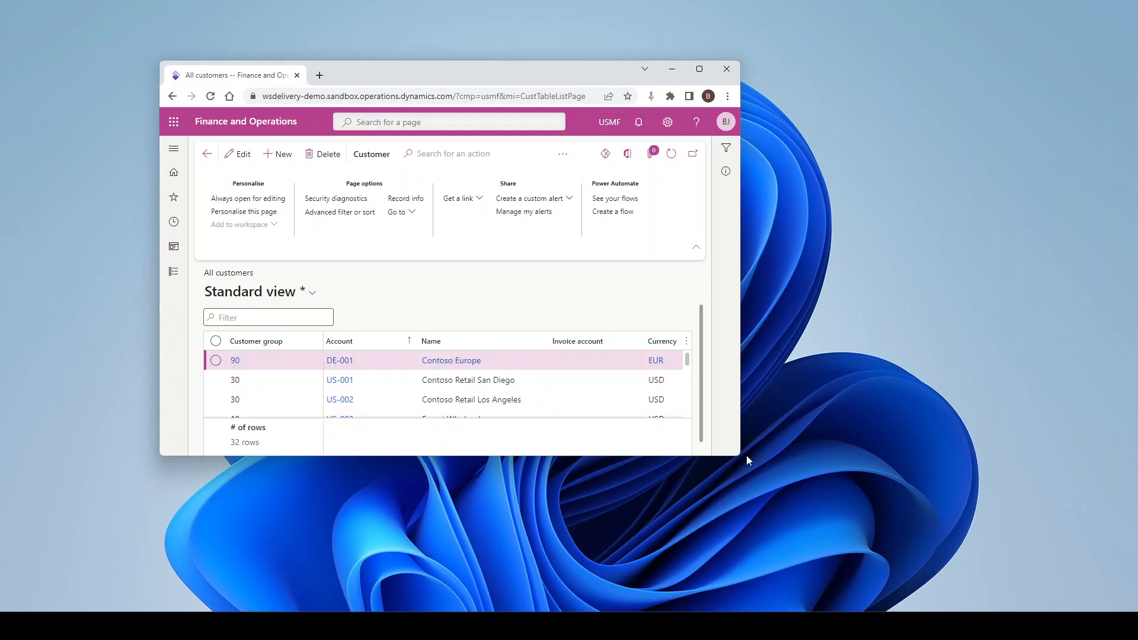
left_click_drag(741, 458, 1042, 596)
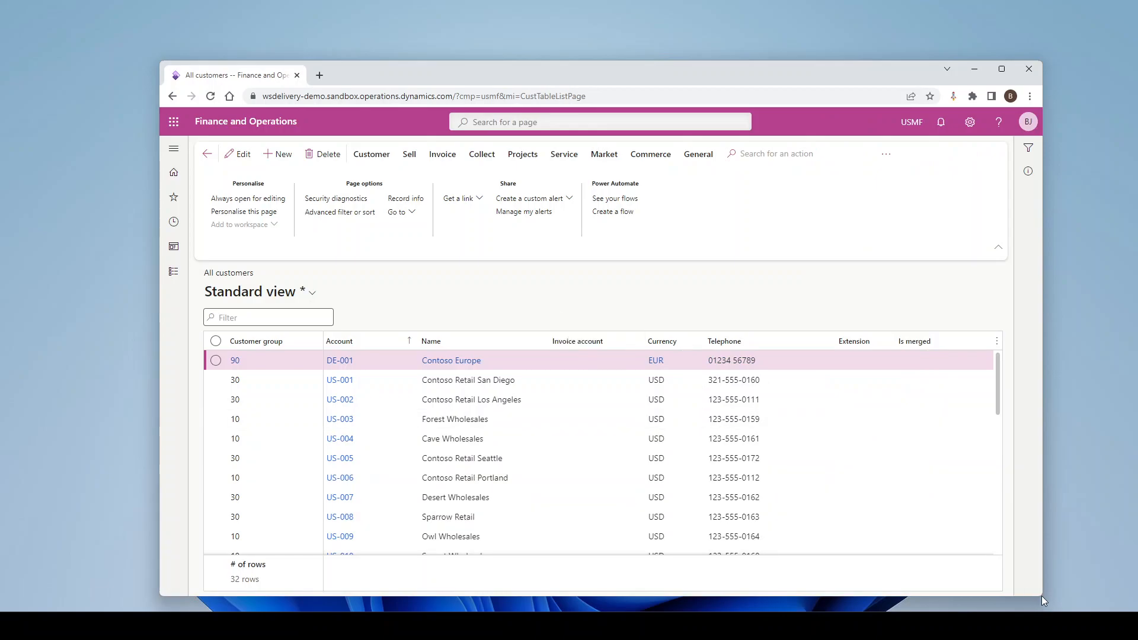
left_click_drag(1042, 596, 807, 542)
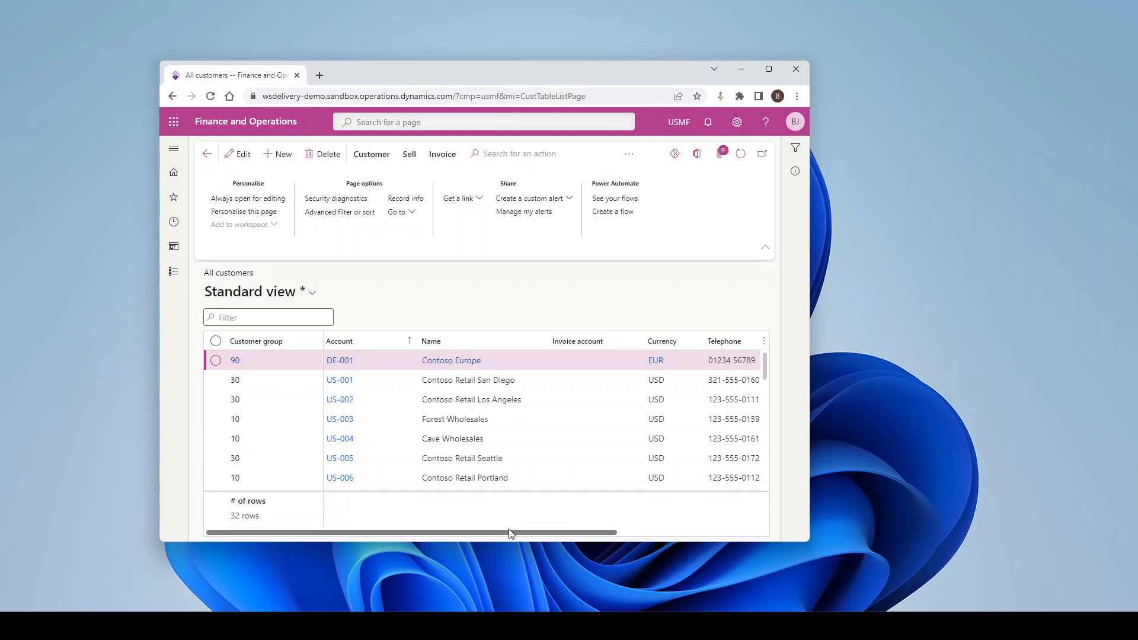
mouse_move(504, 533)
left_mouse_down()
mouse_move(604, 533)
mouse_move(468, 533)
mouse_move(660, 524)
mouse_move(499, 527)
left_mouse_up()
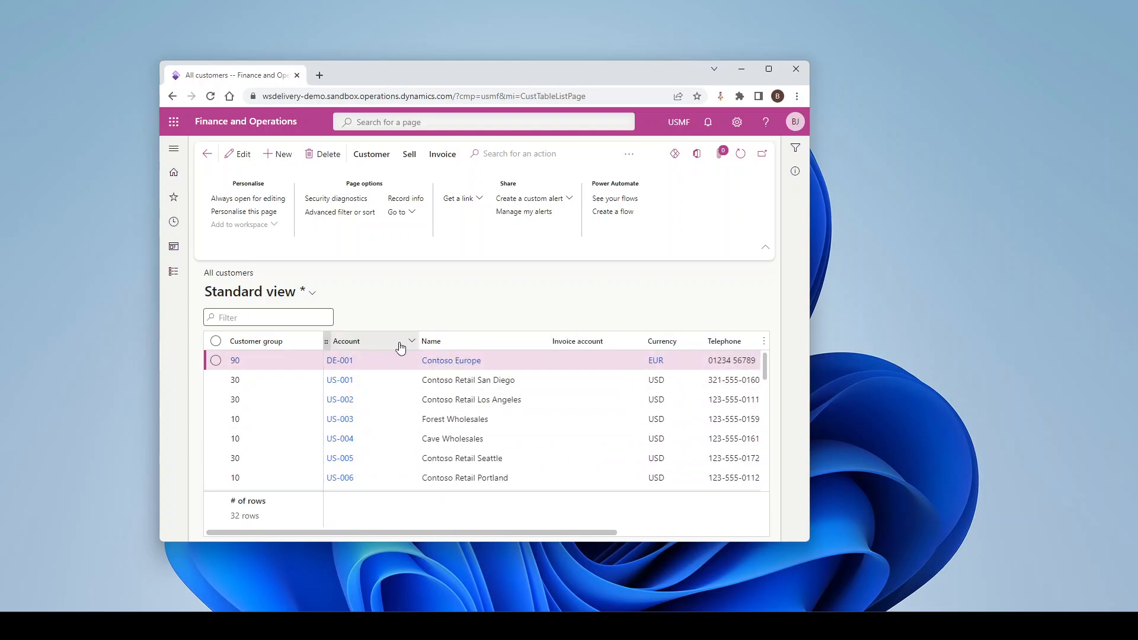
- Freeze the Name column as well, check the sideways scrolling, and maximise the browser window
right_click(473, 345)
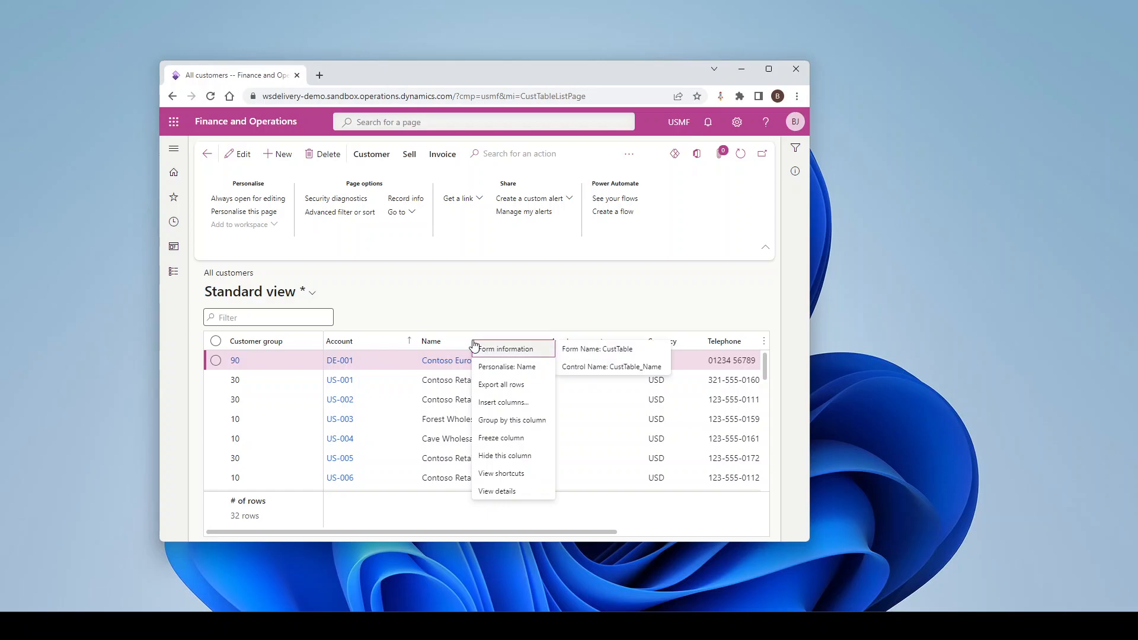
left_click(497, 440)
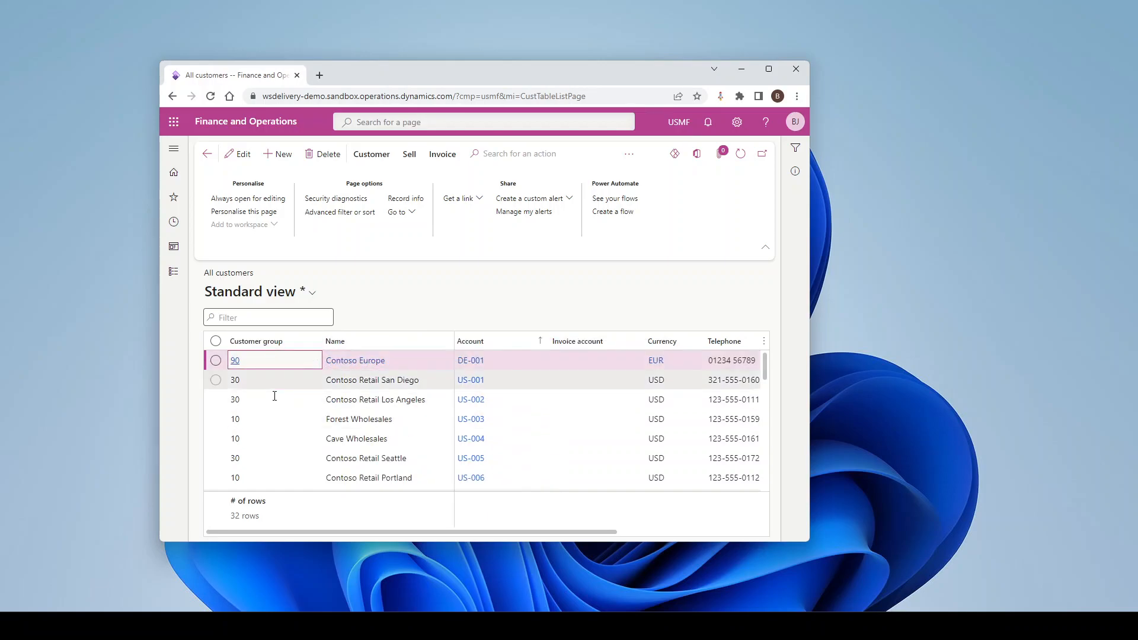
mouse_move(376, 532)
left_mouse_down()
mouse_move(560, 529)
mouse_move(364, 517)
left_mouse_up()
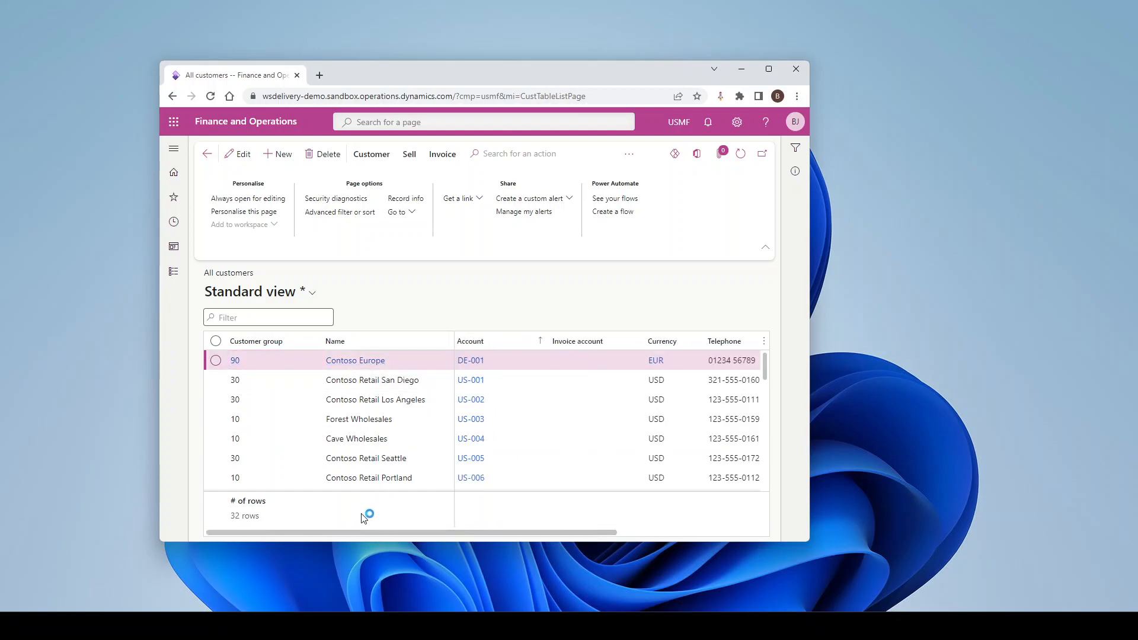
left_click(767, 69)
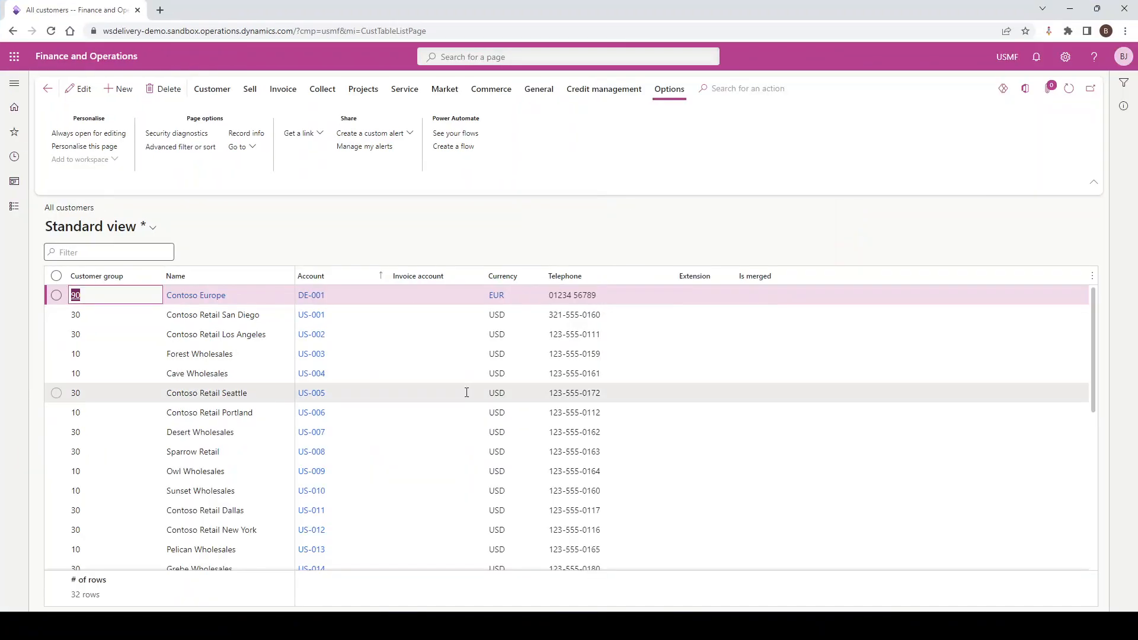
- Group the customer list by Customer group and collapse groups 10, 100, 30 and 90
right_click(136, 276)
mouse_move(135, 287)
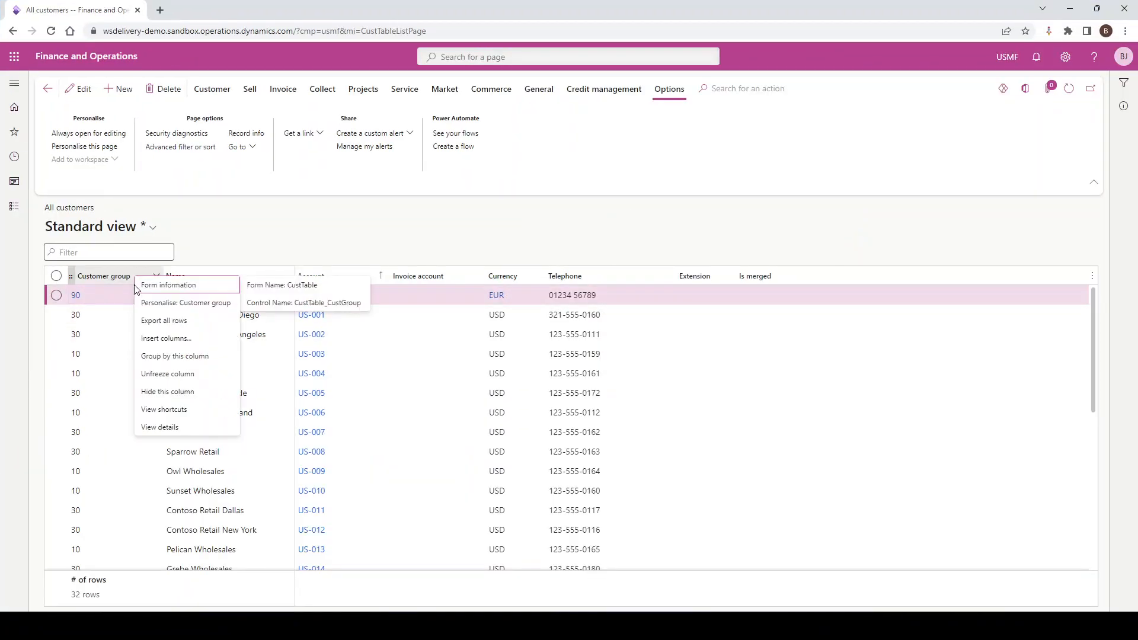
left_click(161, 358)
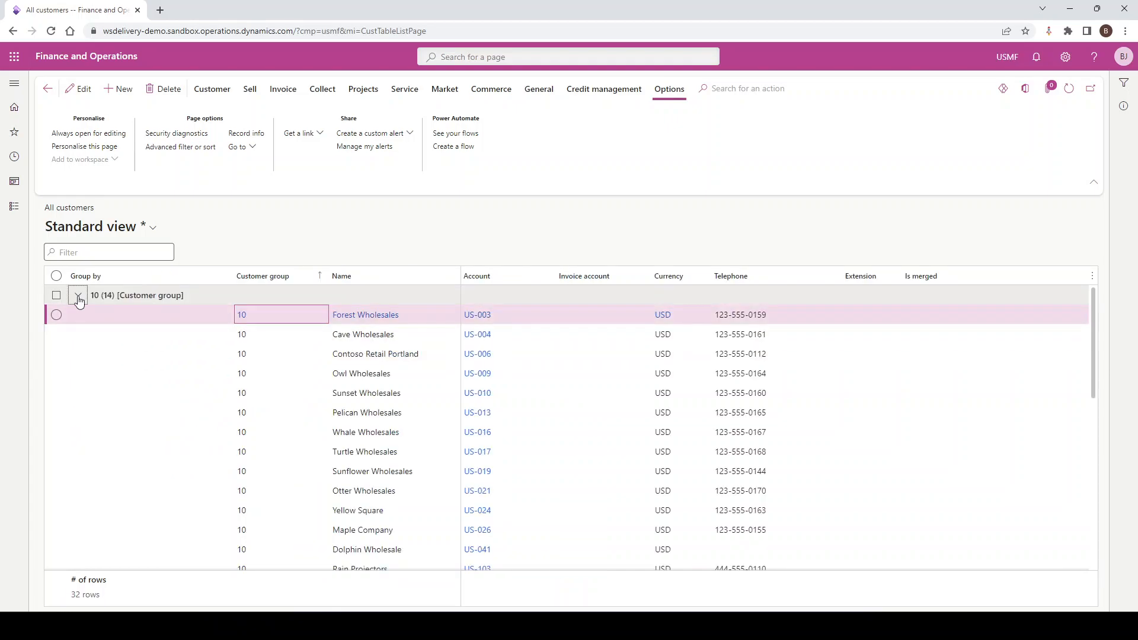
left_click(78, 298)
left_click(78, 315)
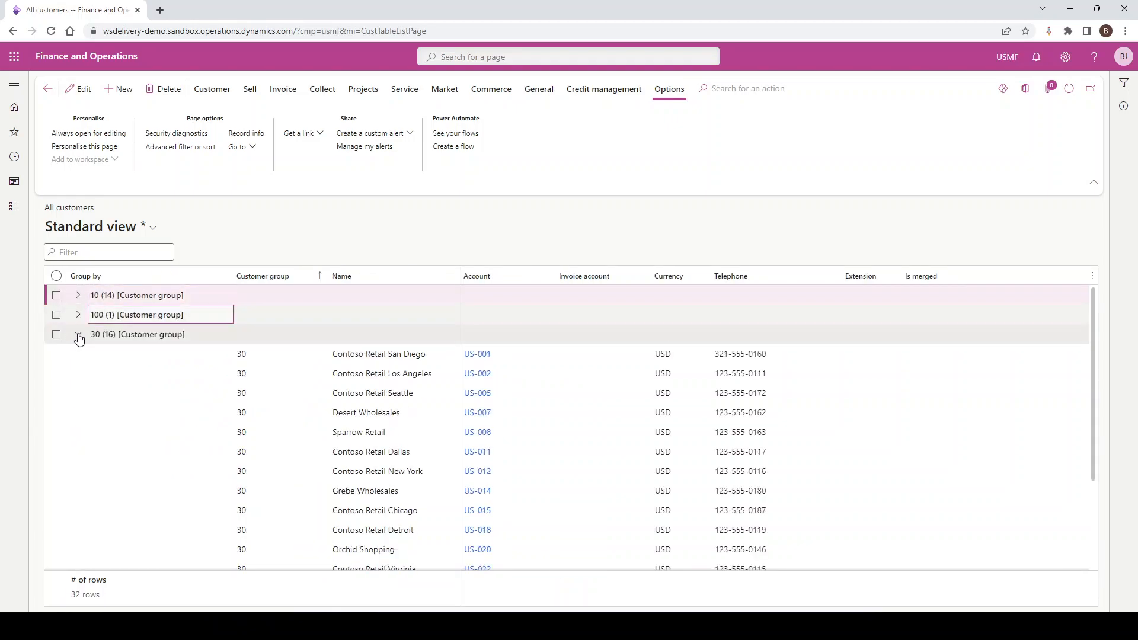
left_click(78, 335)
left_click(78, 354)
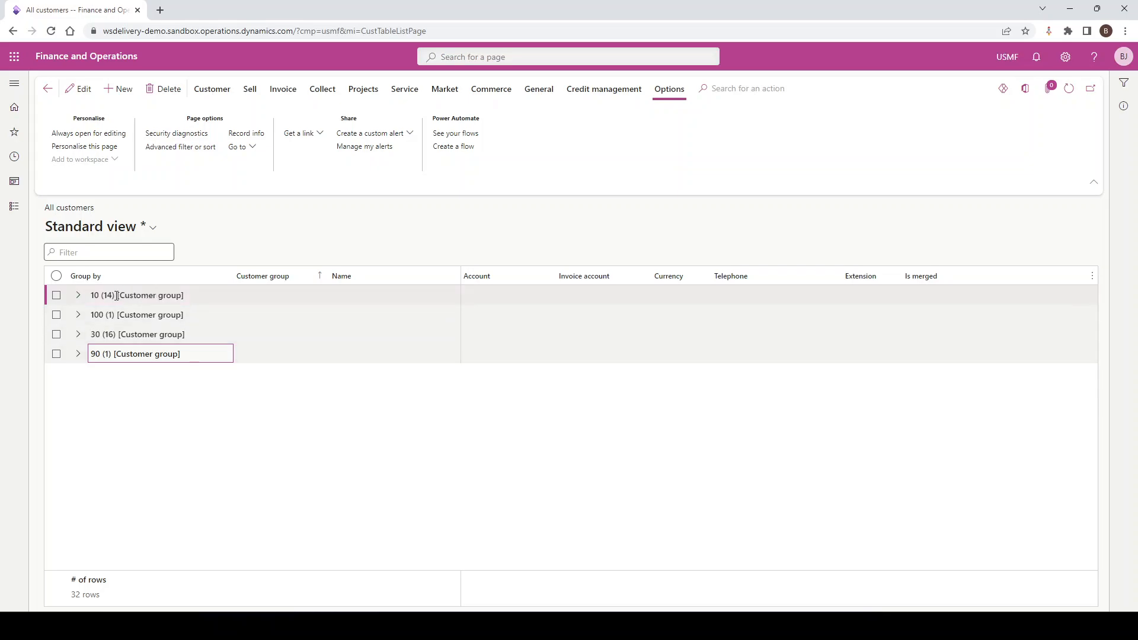
- Expand customer groups 10, 100 and 30 to view their customers, and collapse each one again
left_click(77, 296)
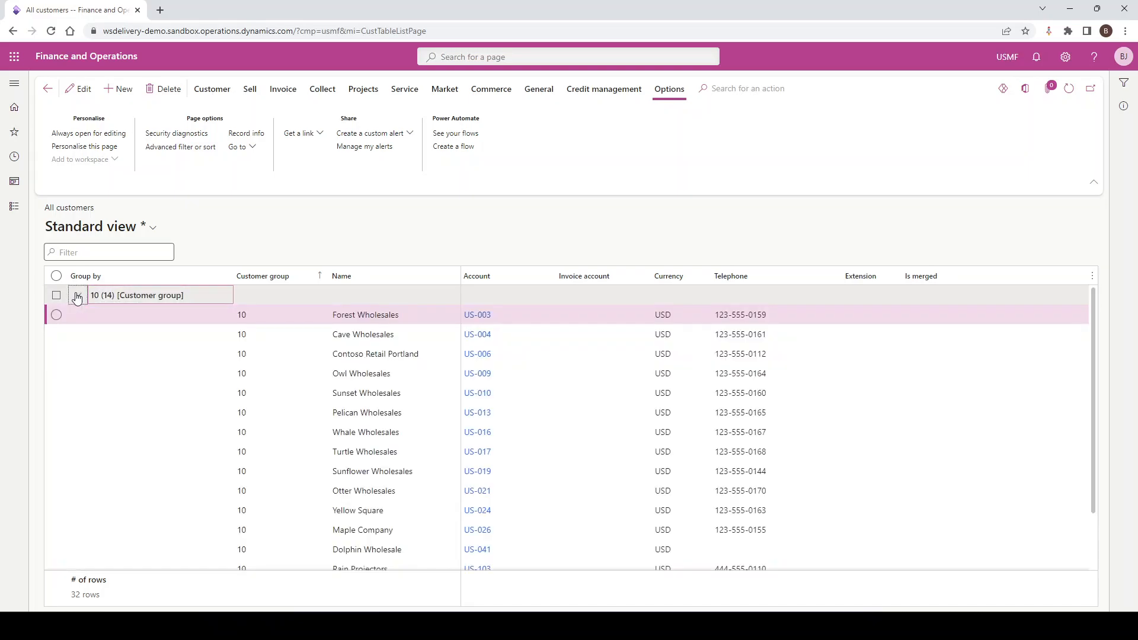
left_click(77, 297)
left_click(77, 316)
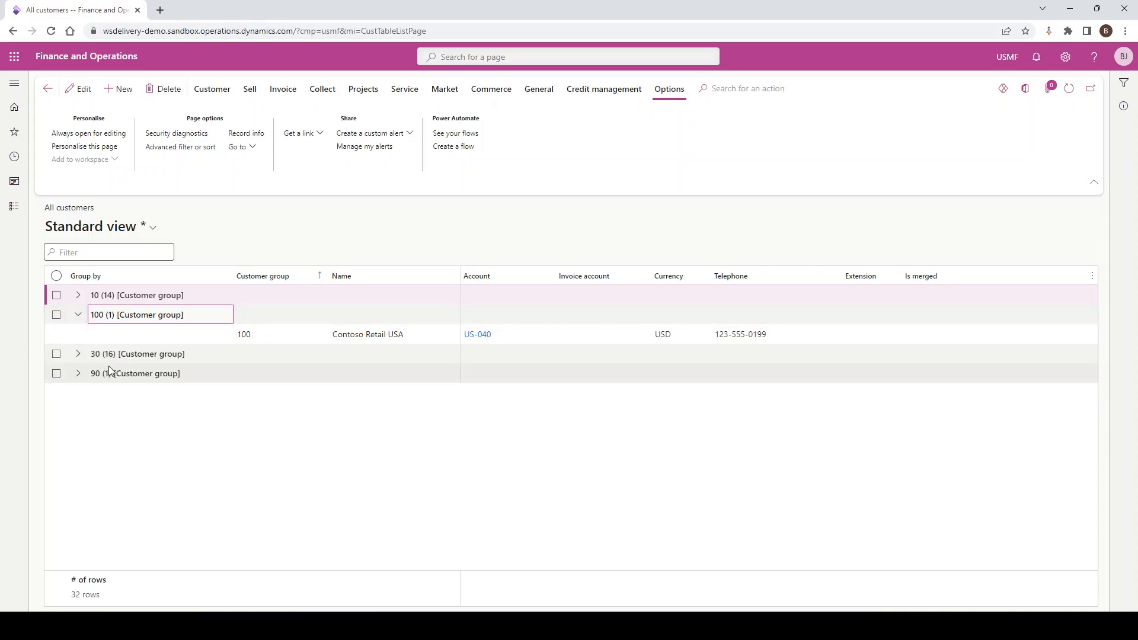
left_click(82, 354)
left_click(81, 314)
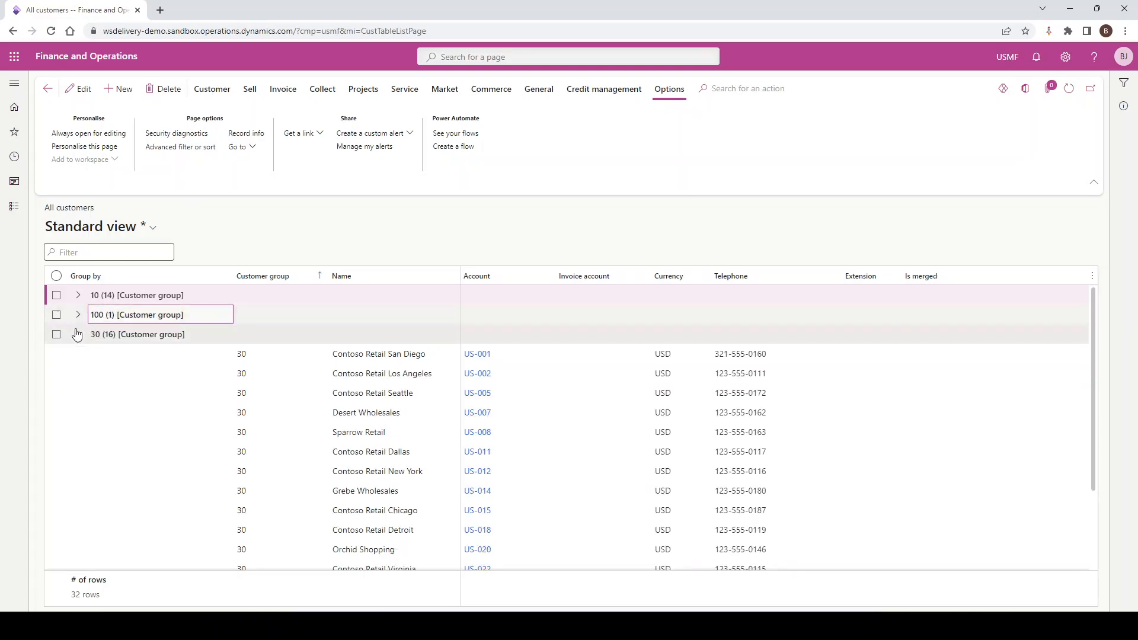
left_click(78, 334)
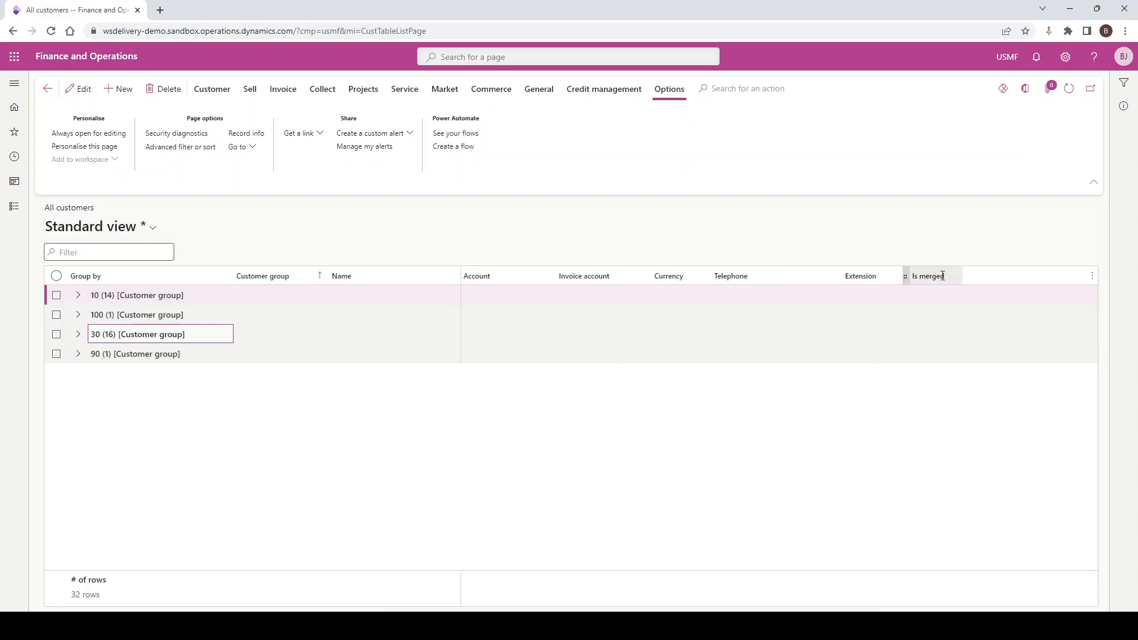
- Insert the Credit limit field from the Customers table as a new column in the All customers list
right_click(987, 284)
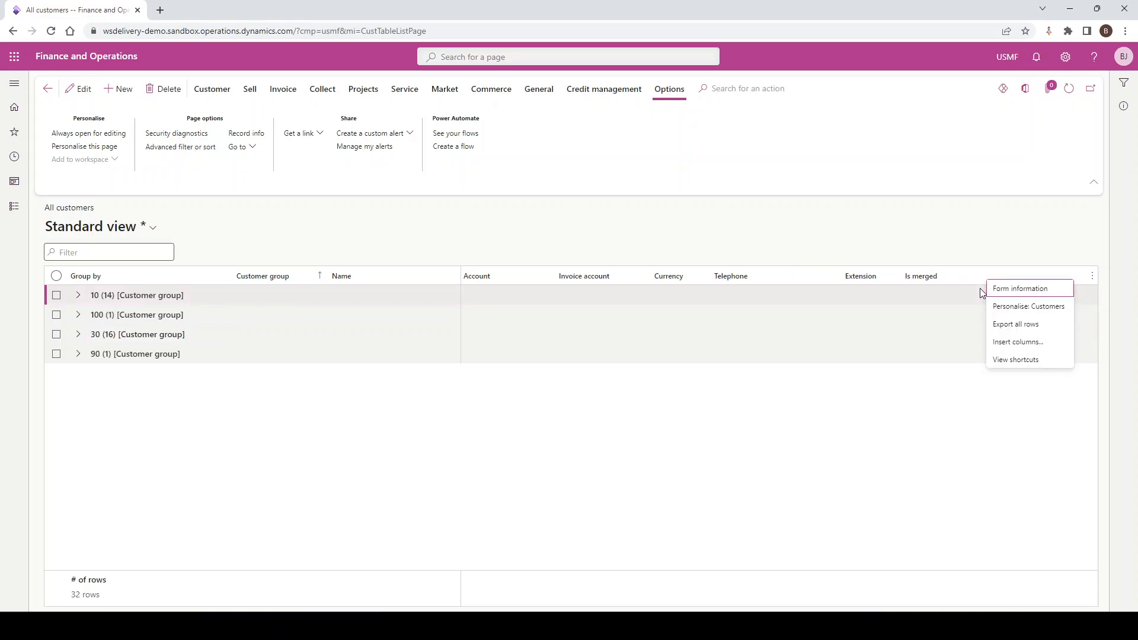
left_click(1000, 347)
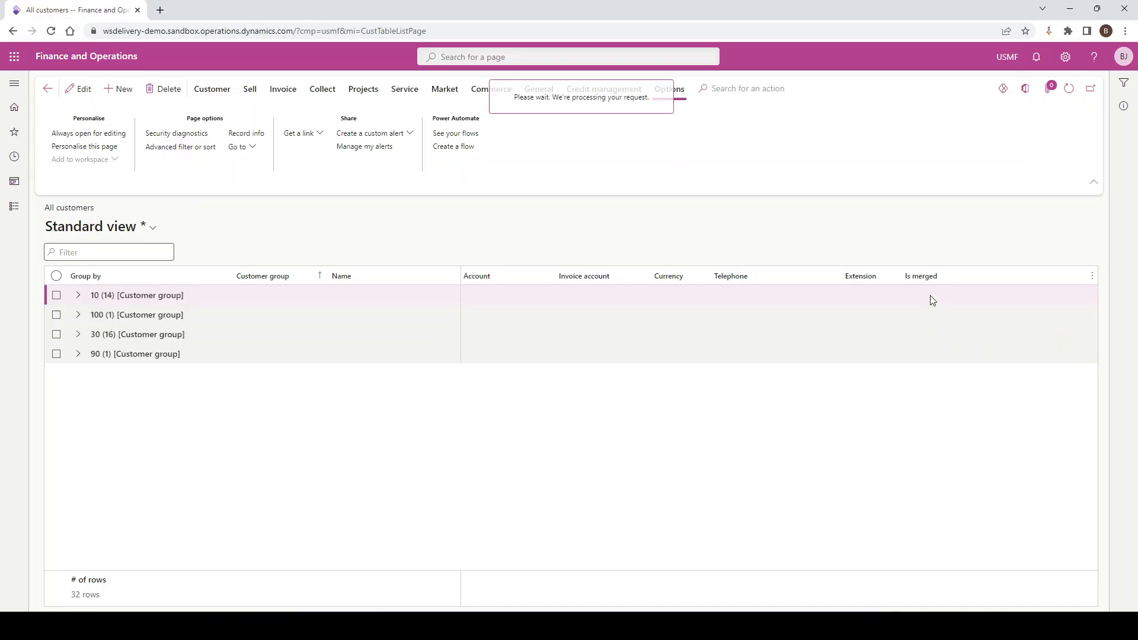
type("credit limit")
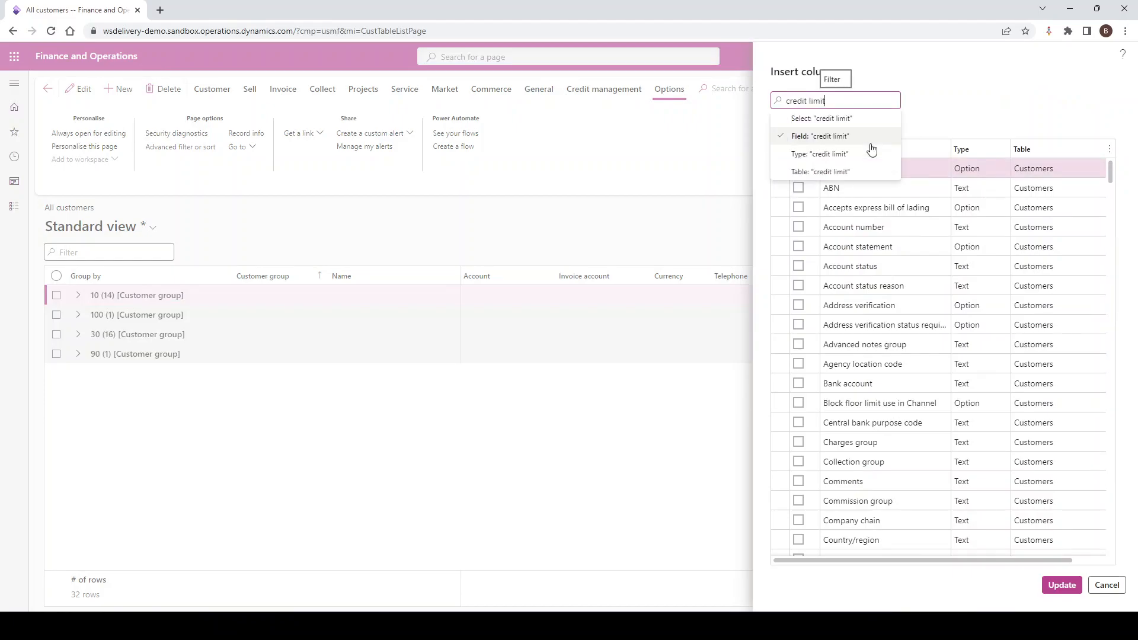
key("Return")
left_click(798, 168)
left_click(1053, 589)
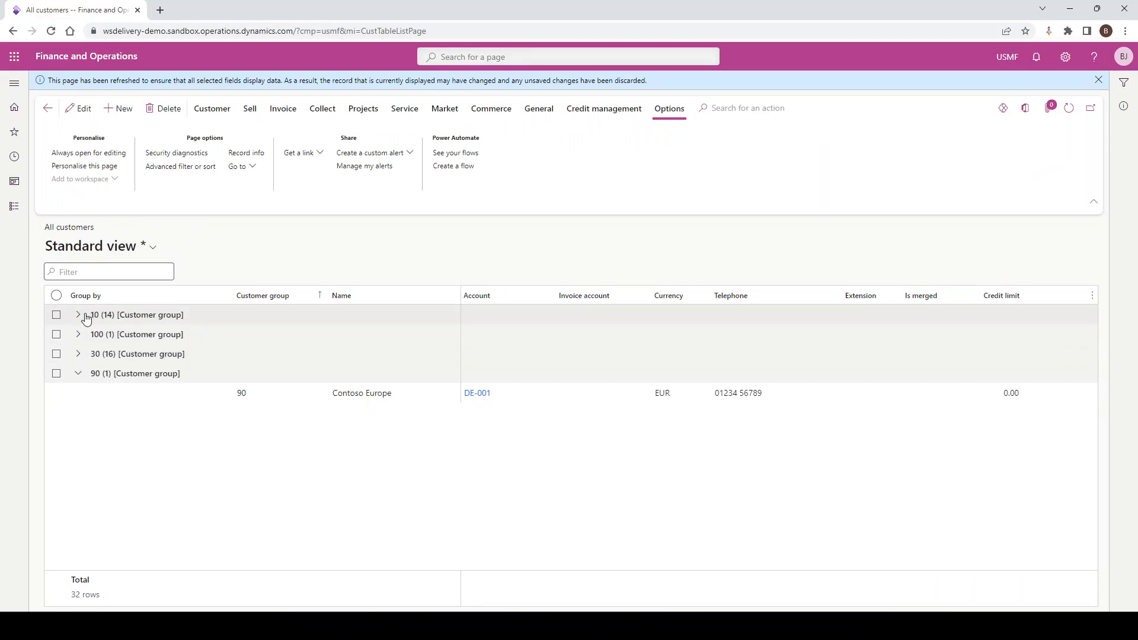
- Expand customer group 10 to view its credit limits, hide the expanded Options ribbon, and collapse the group again
left_click(77, 316)
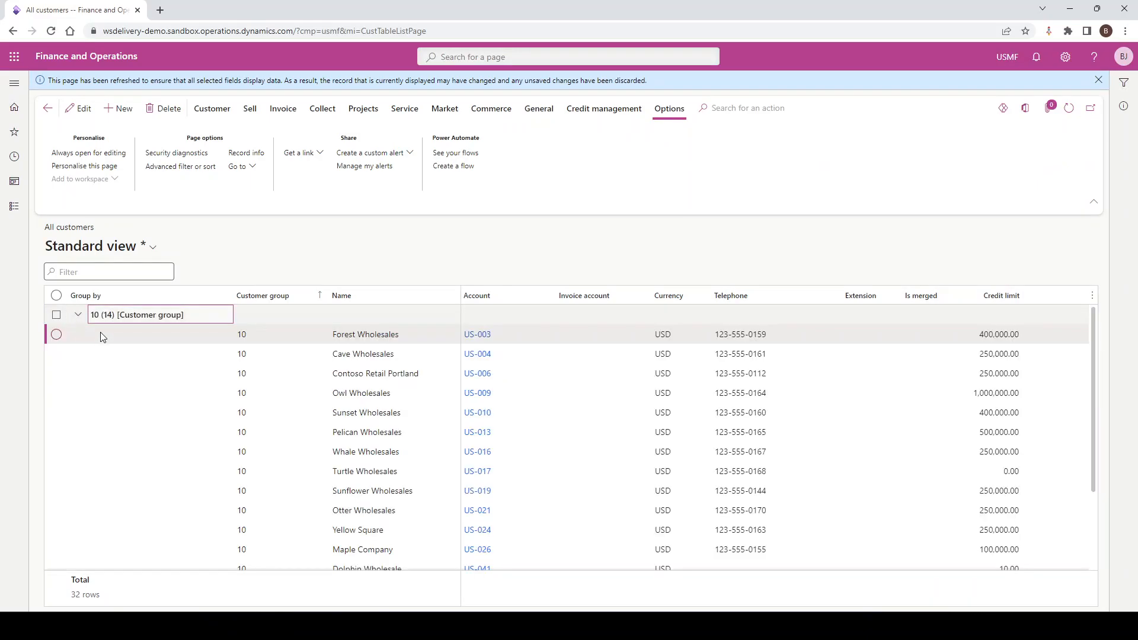
left_click(1000, 334)
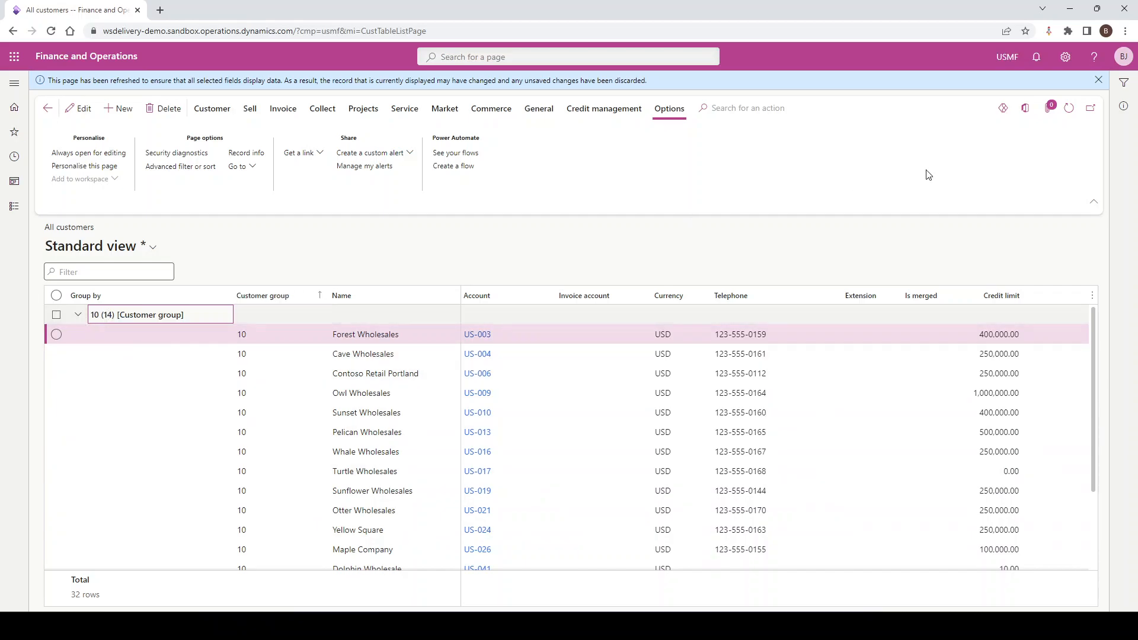
left_click(1095, 203)
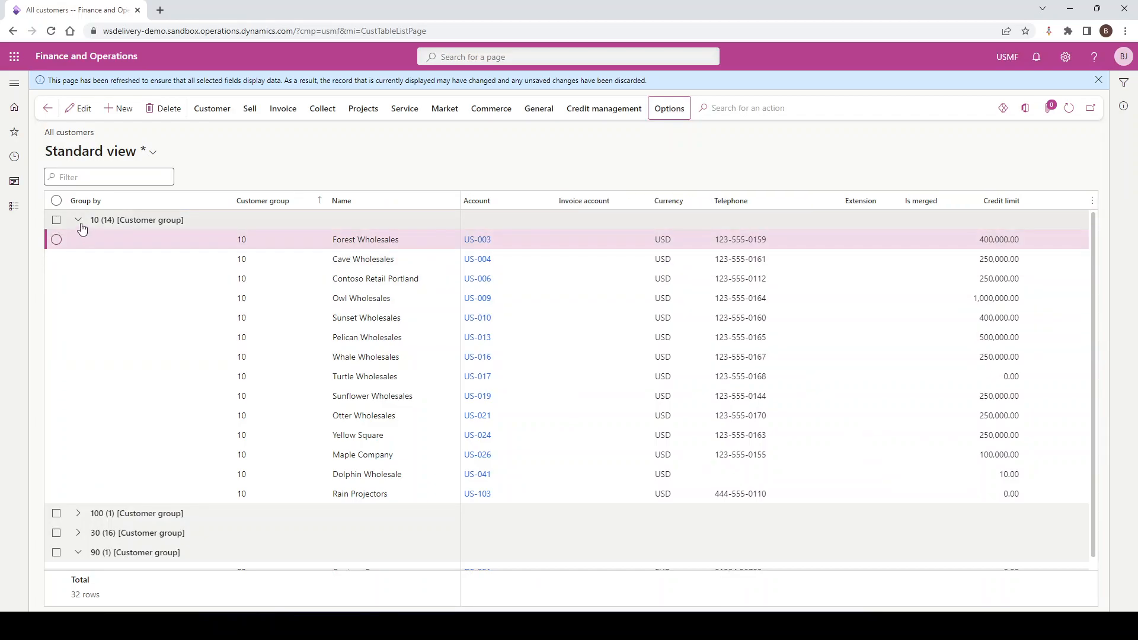
left_click(78, 221)
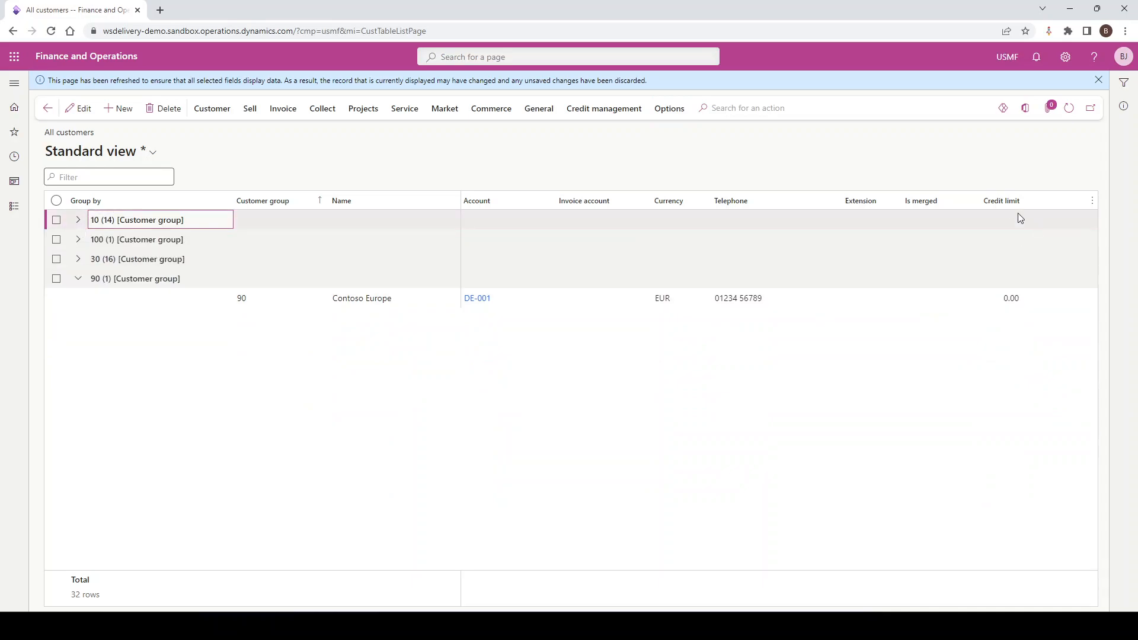
right_click(1002, 207)
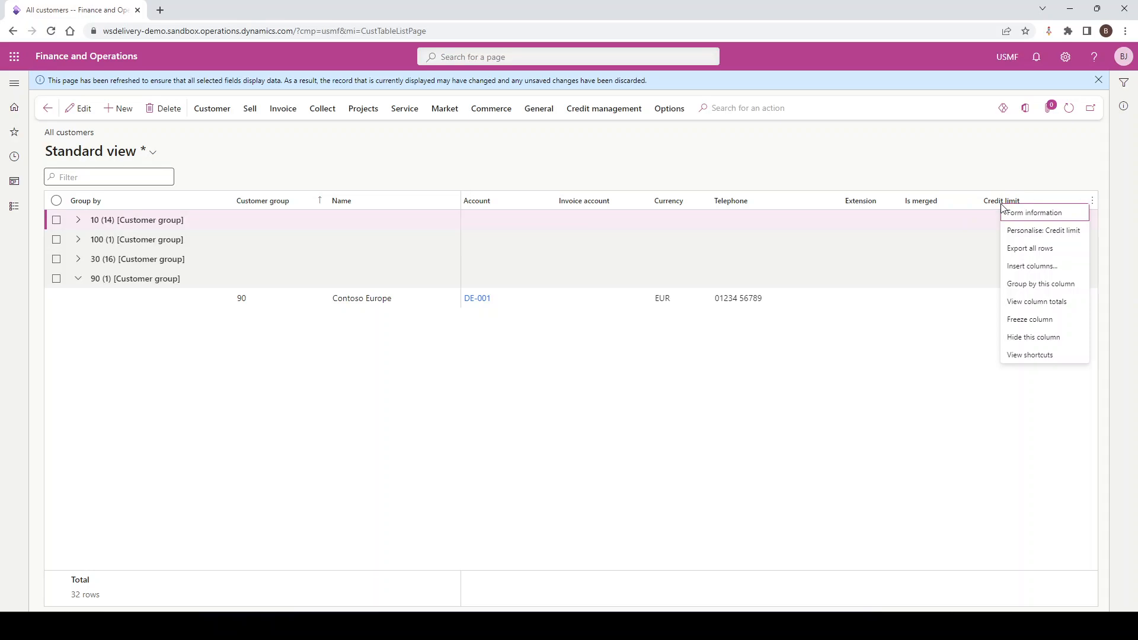
left_click(982, 253)
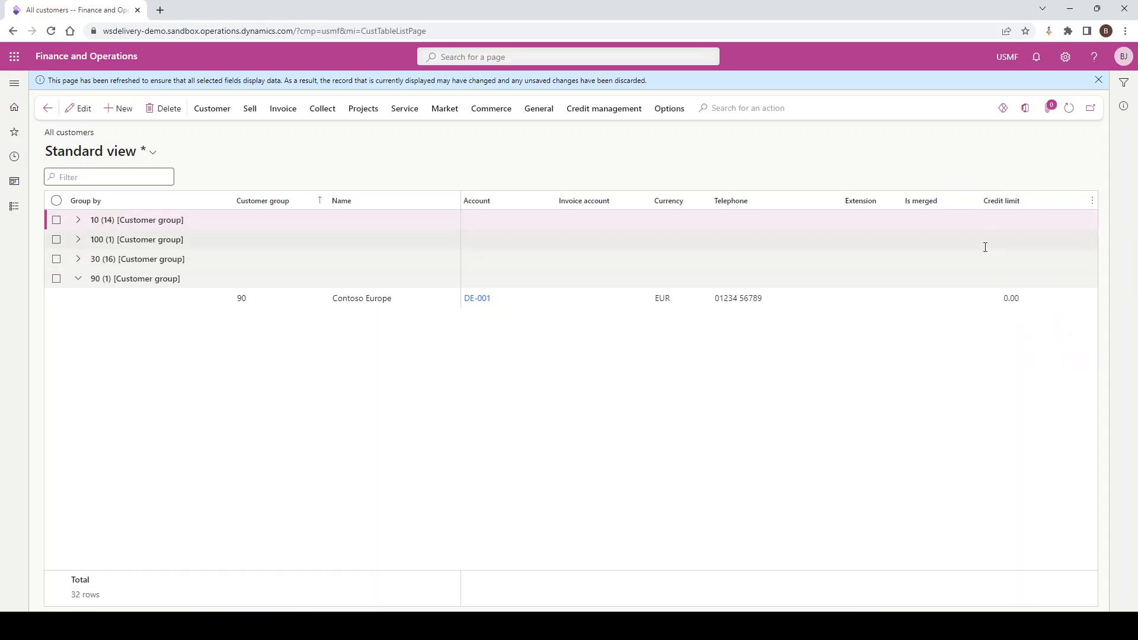
right_click(1003, 297)
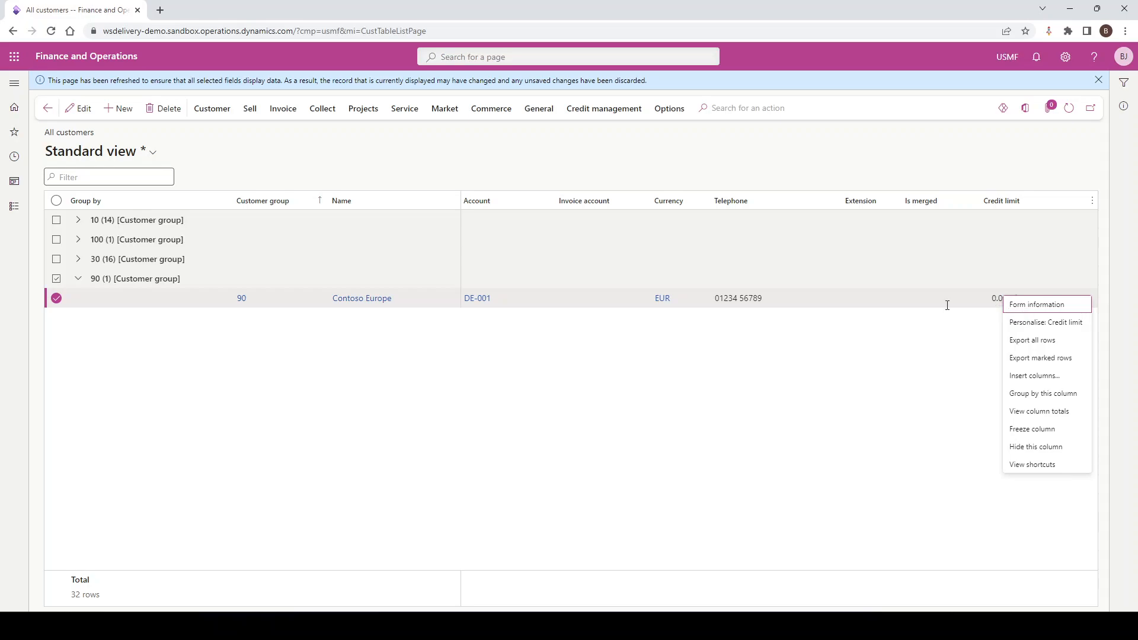
left_click(866, 345)
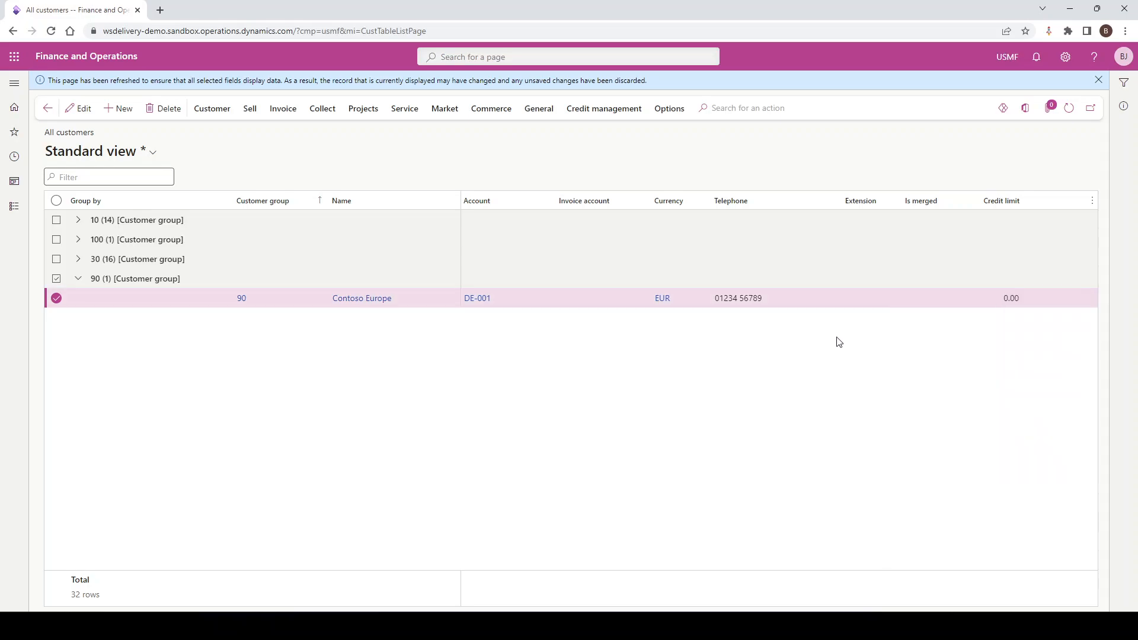
- Expand customer groups 100 and 10, and show the Average as the column total for Credit limit
left_click(78, 240)
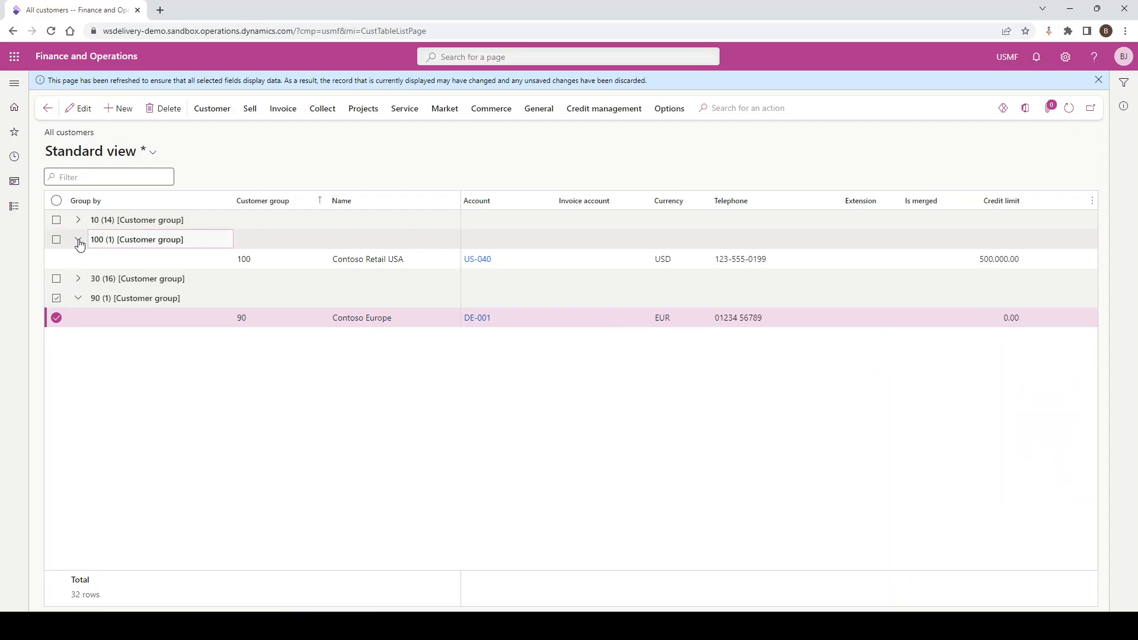
left_click(77, 220)
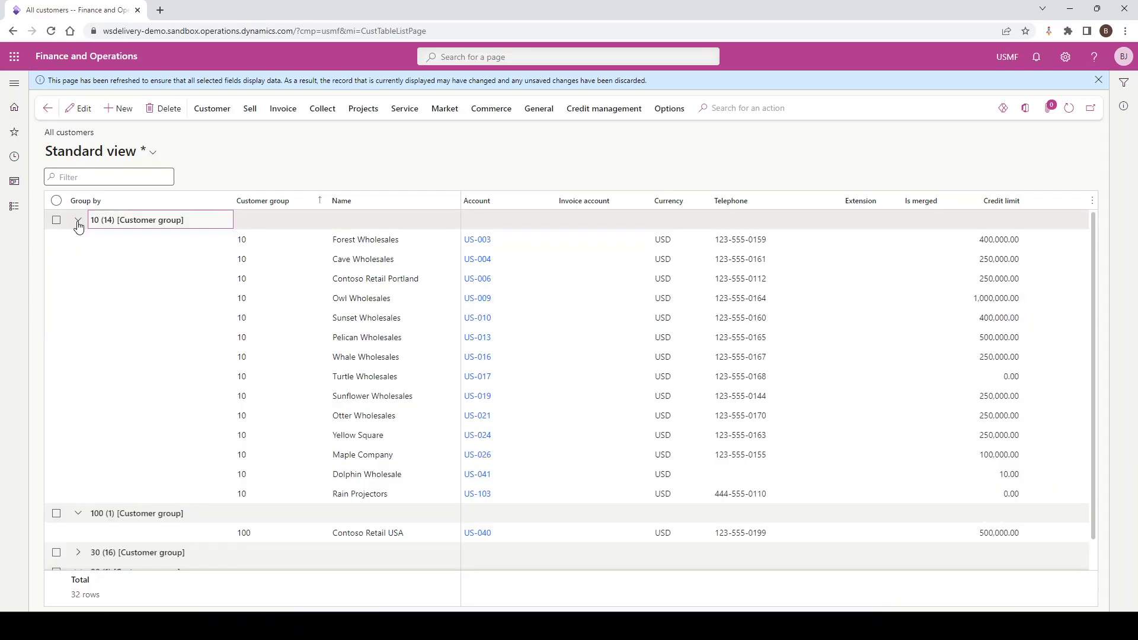
right_click(997, 326)
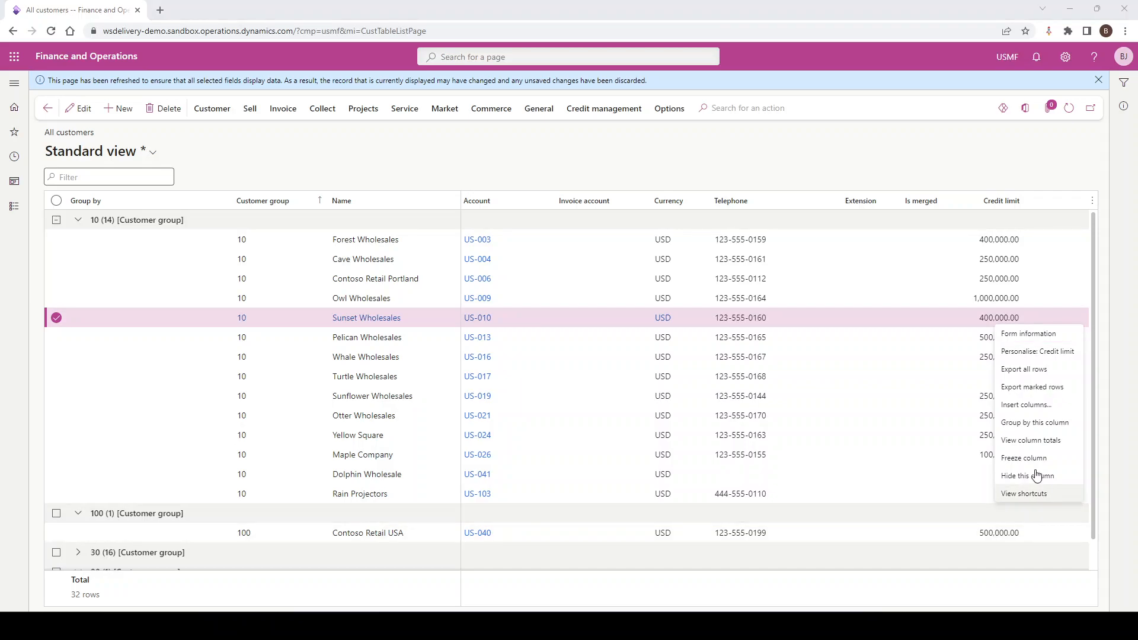
mouse_move(1023, 447)
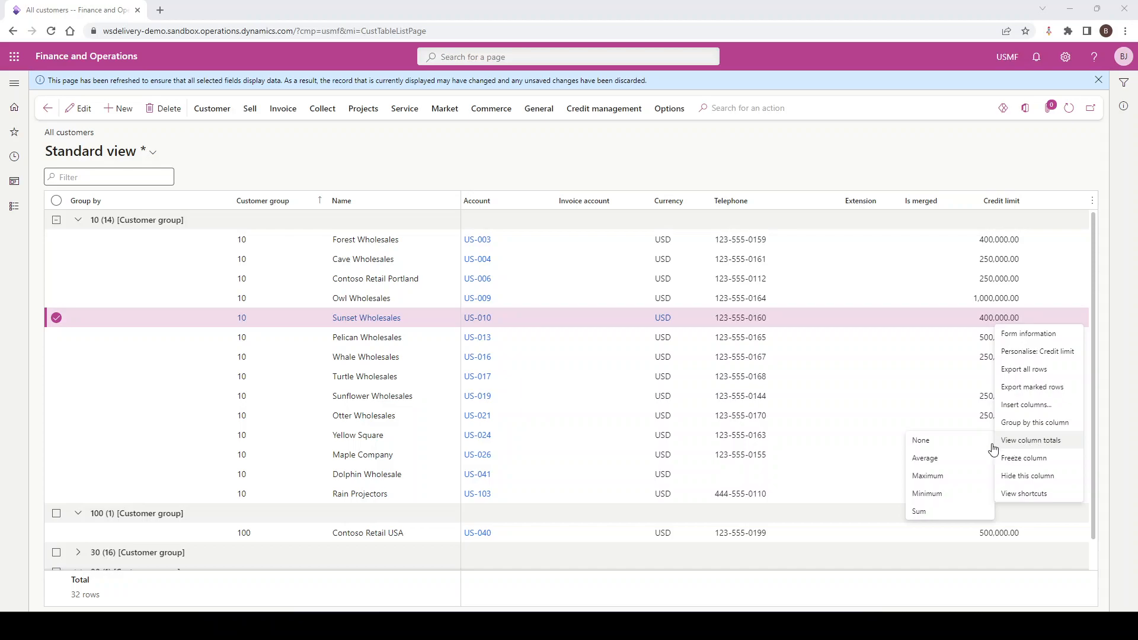
left_click(941, 458)
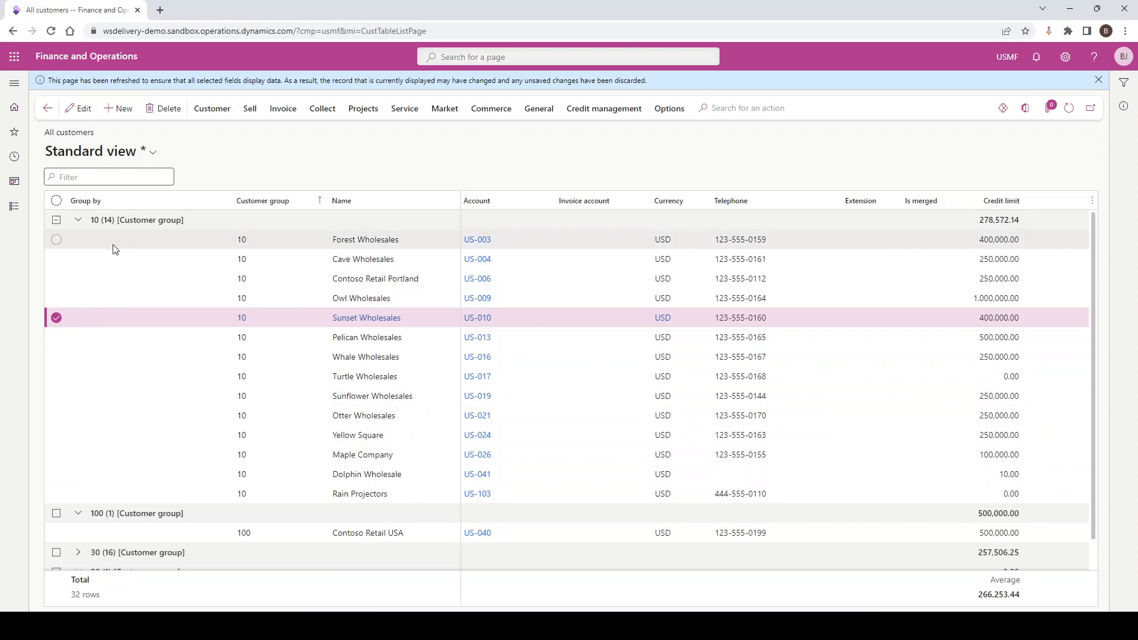
- Collapse customer group 10, expand group 30, and set the Credit limit column total to Sum
left_click(82, 225)
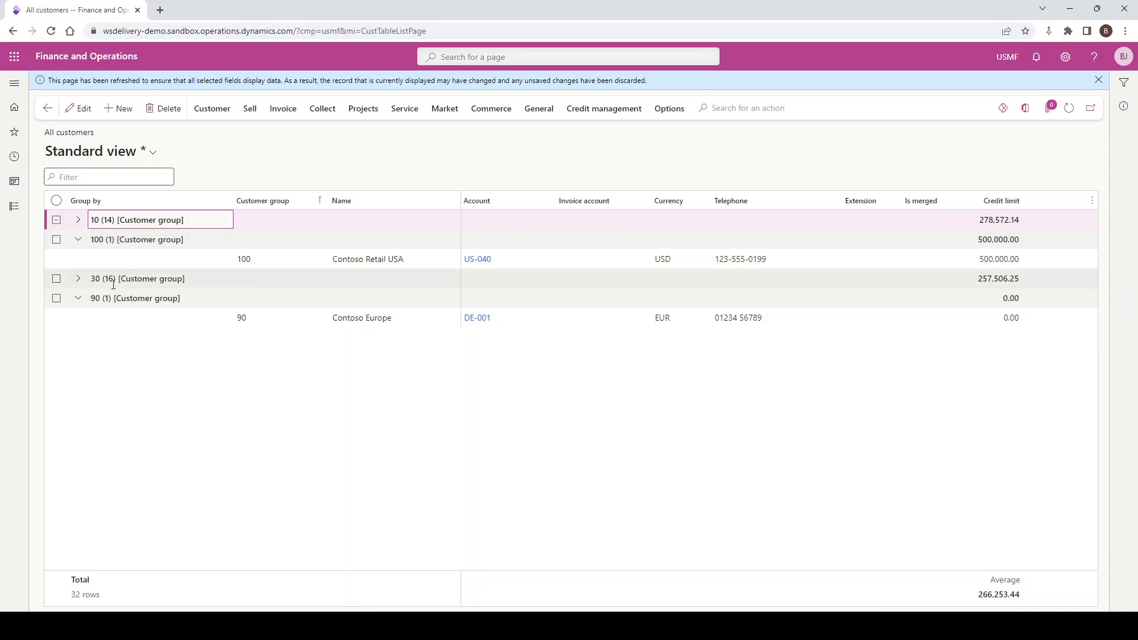
left_click(79, 279)
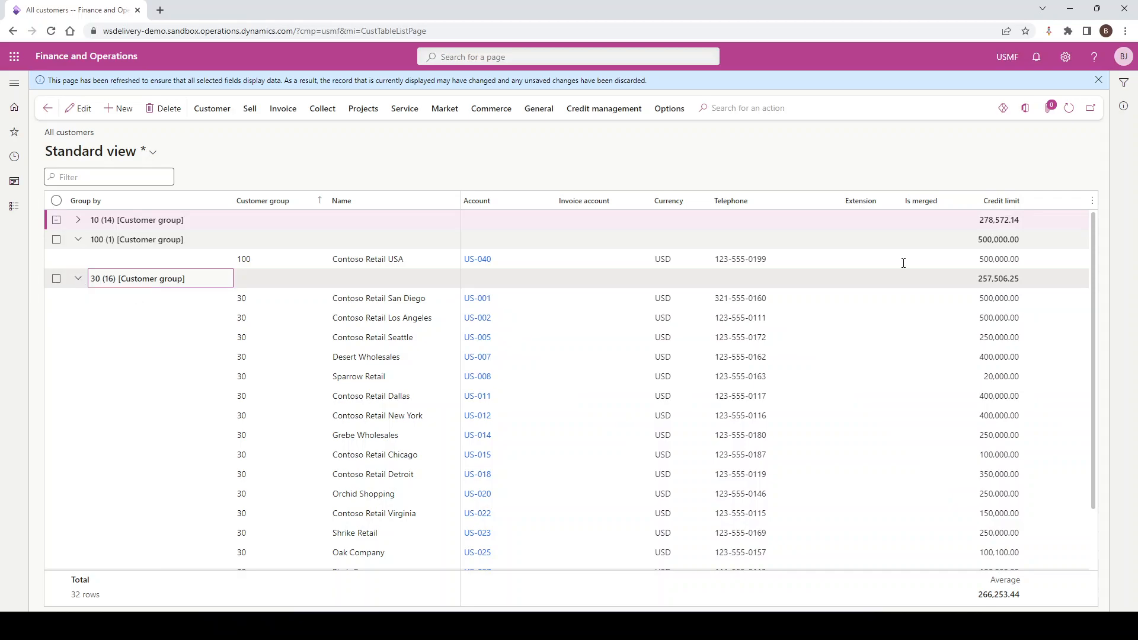
right_click(987, 306)
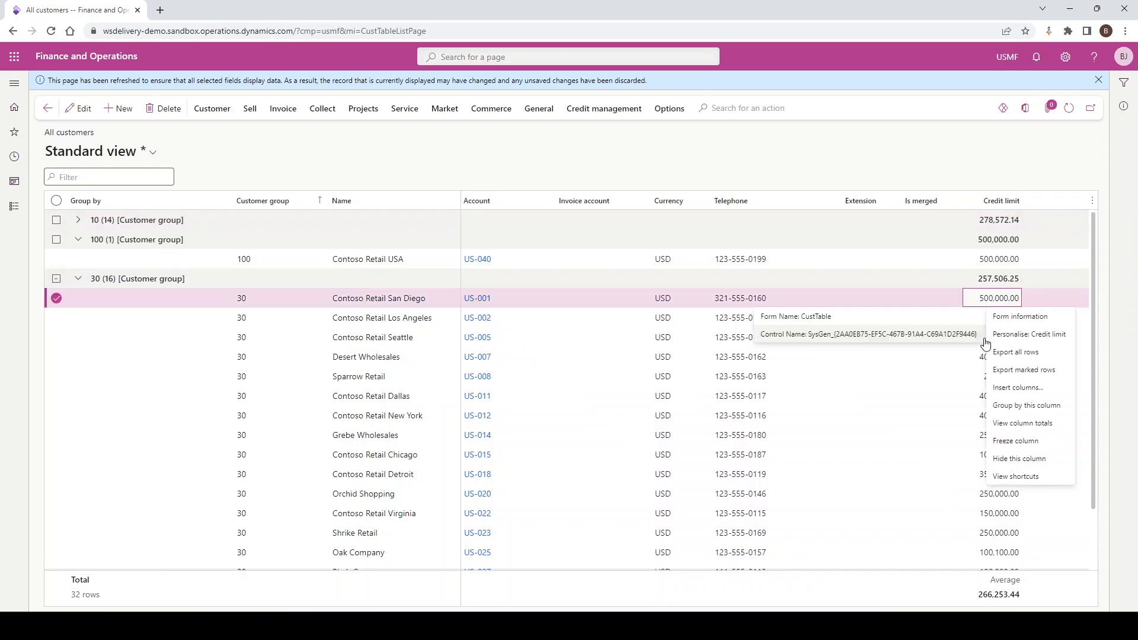
mouse_move(1006, 426)
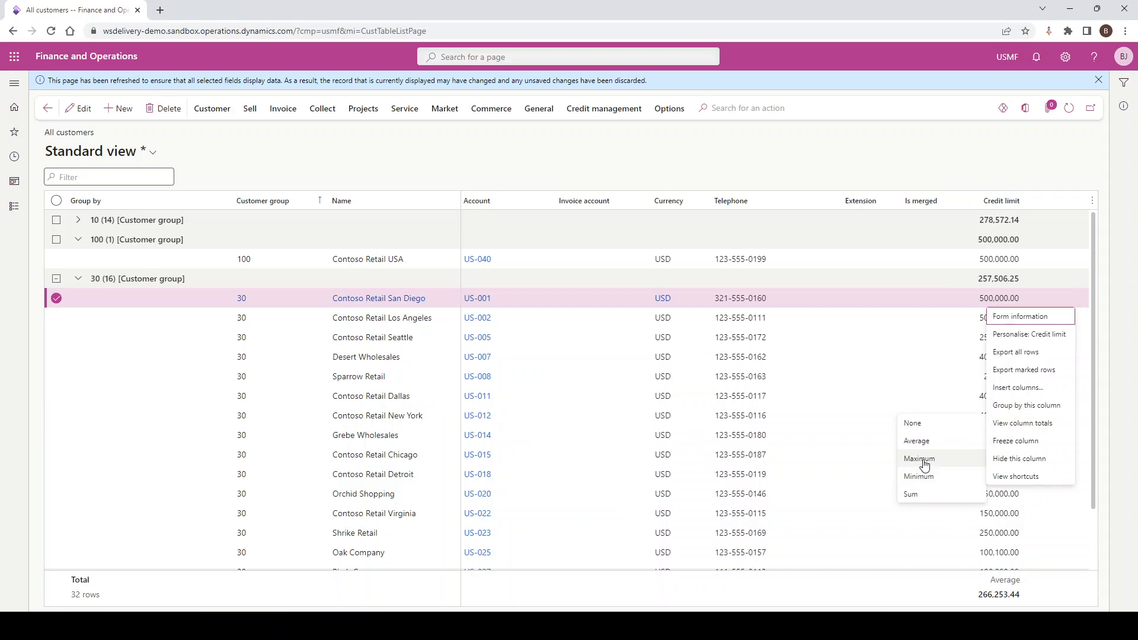
left_click(919, 495)
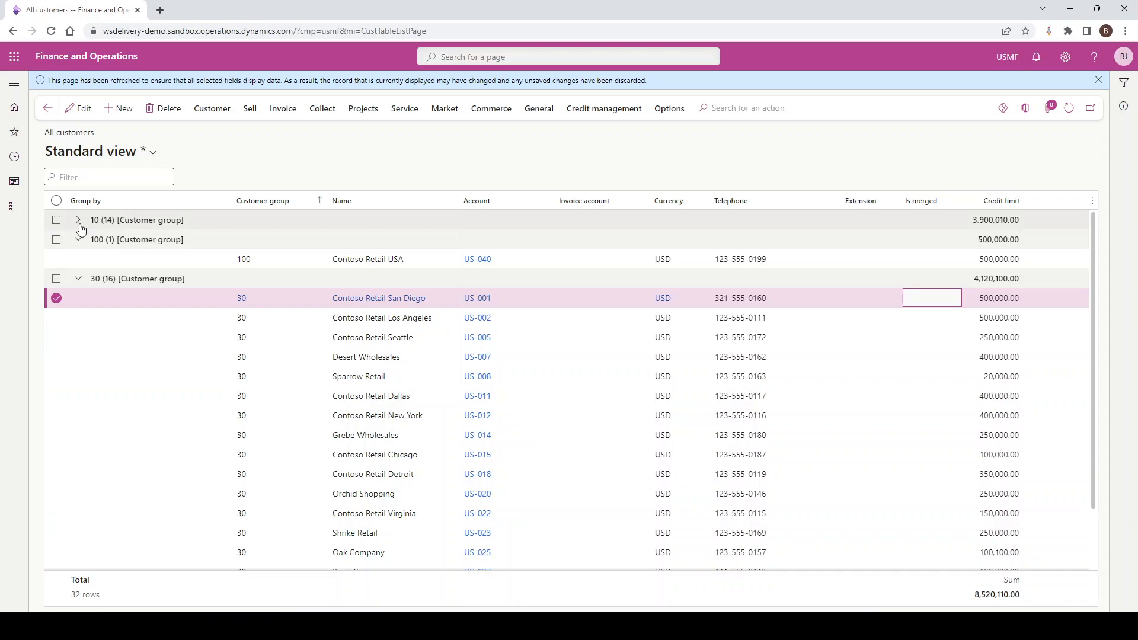
- Select all customers and deselect customer group 30 to check the Credit limit sum for the marked rows
left_click(57, 201)
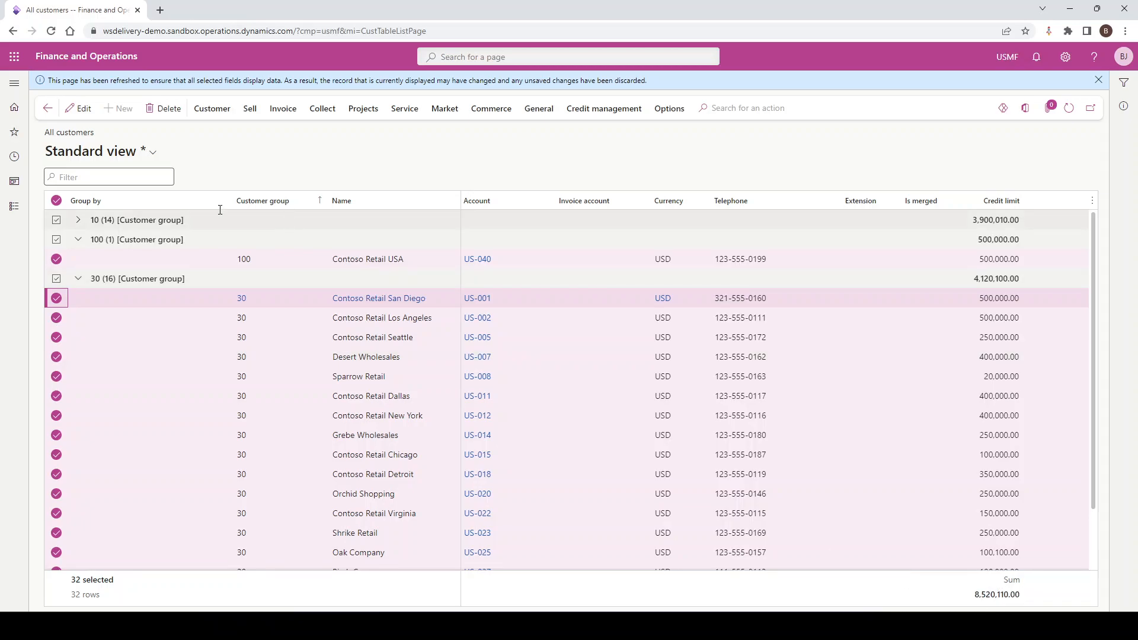
left_click(57, 280)
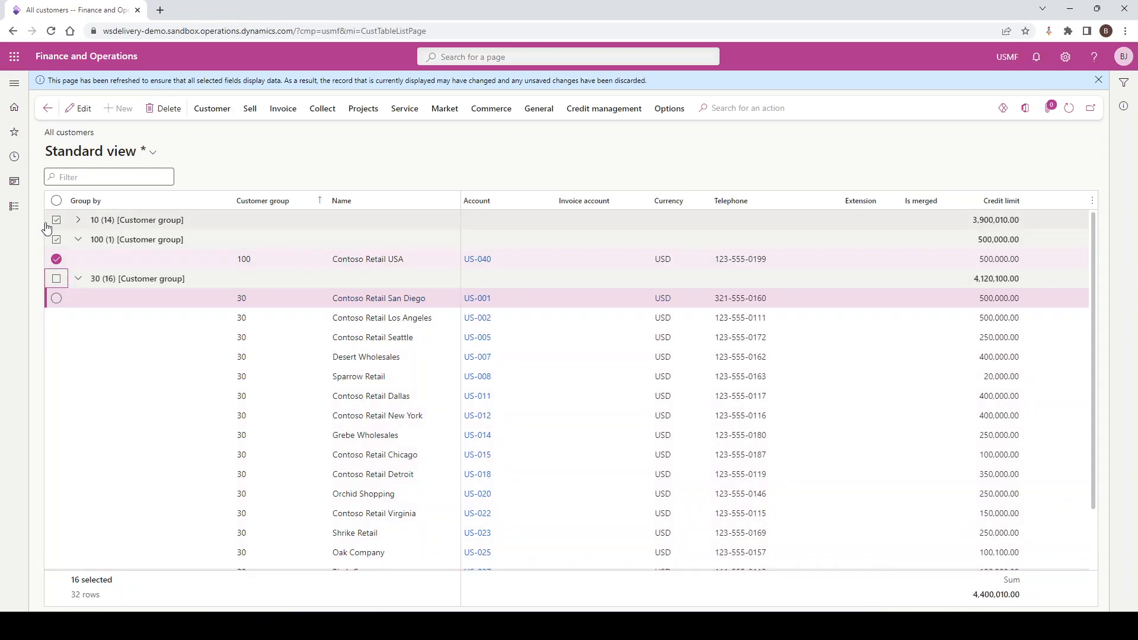
right_click(1011, 353)
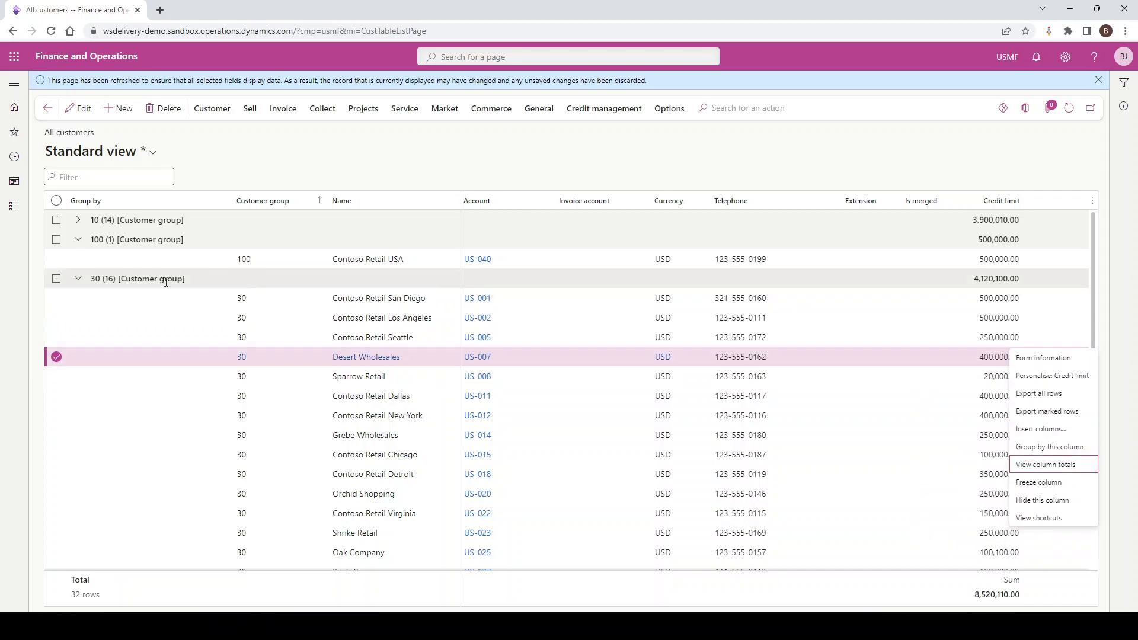
left_click(78, 277)
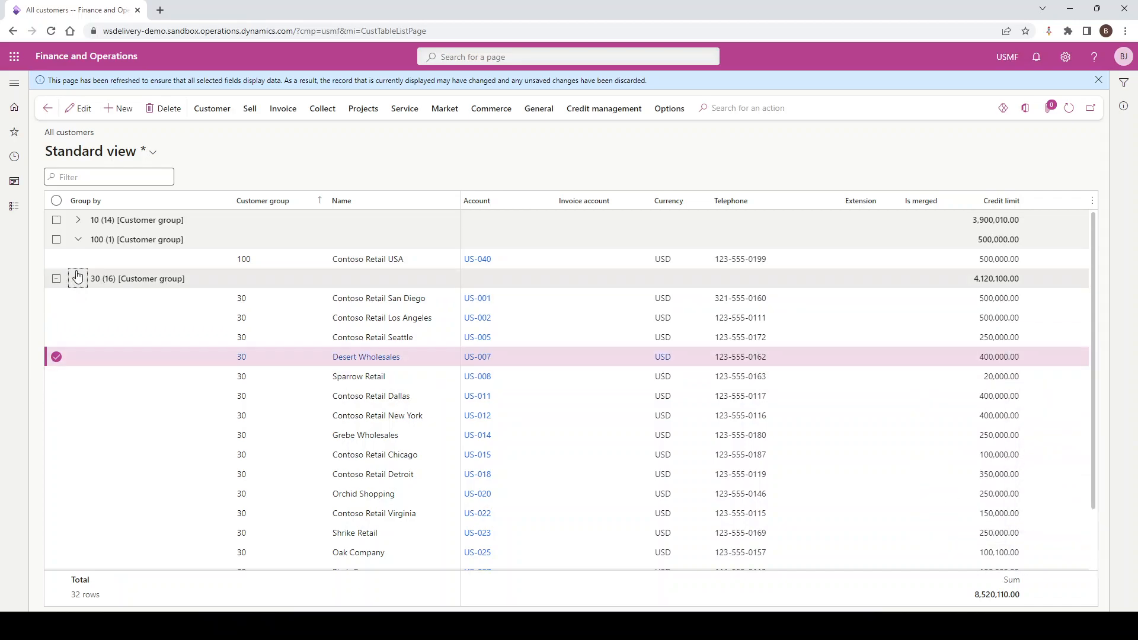